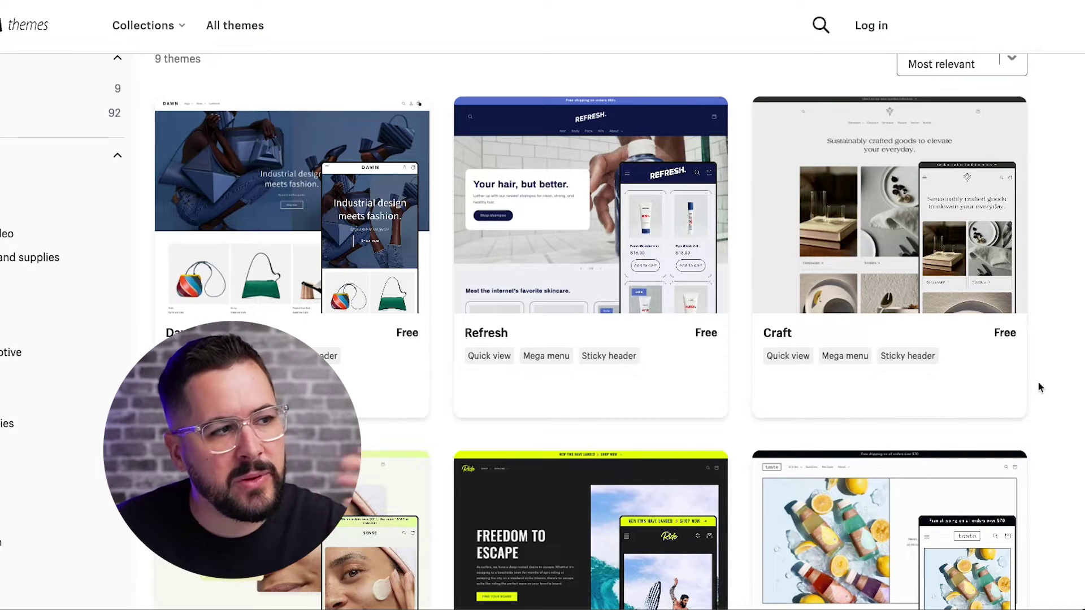
Scroll through the Theme Store listings to find the Colorblock theme.
scroll(1038, 382, up, 2)
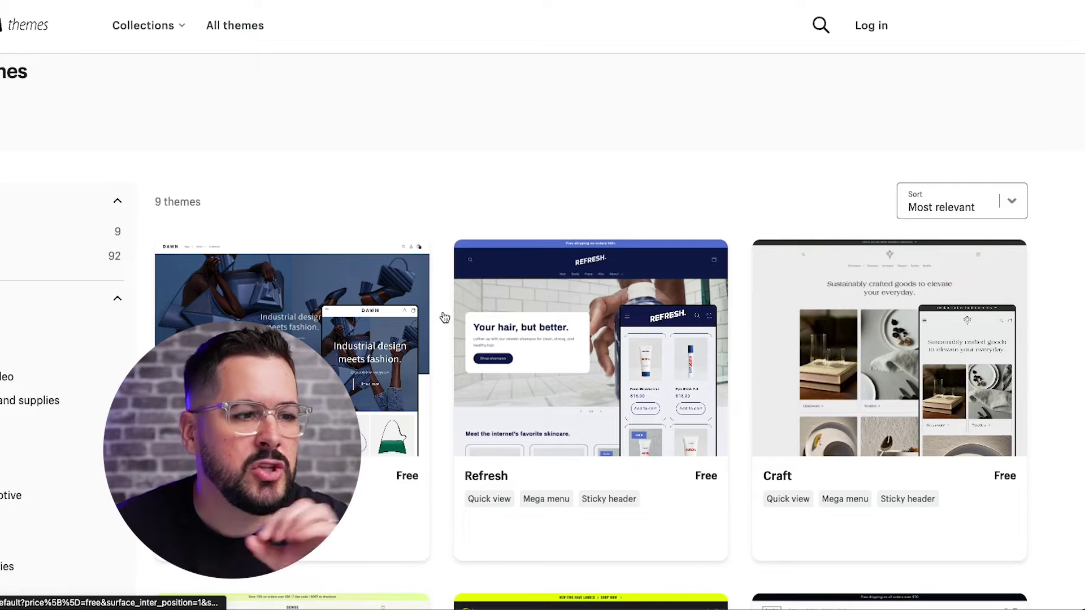
scroll(448, 320, down, 5)
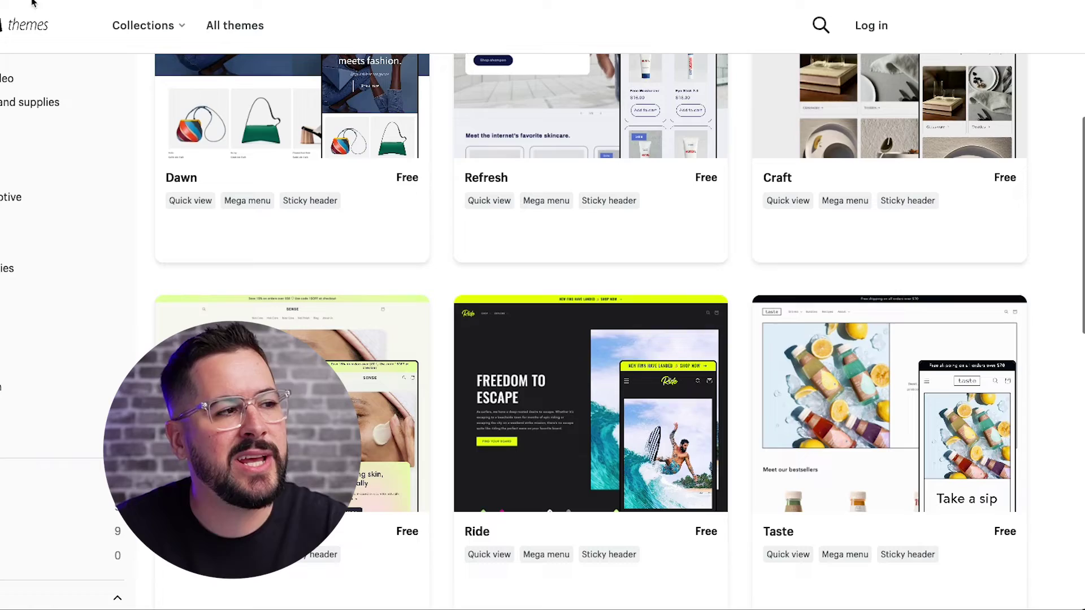
scroll(506, 310, down, 9)
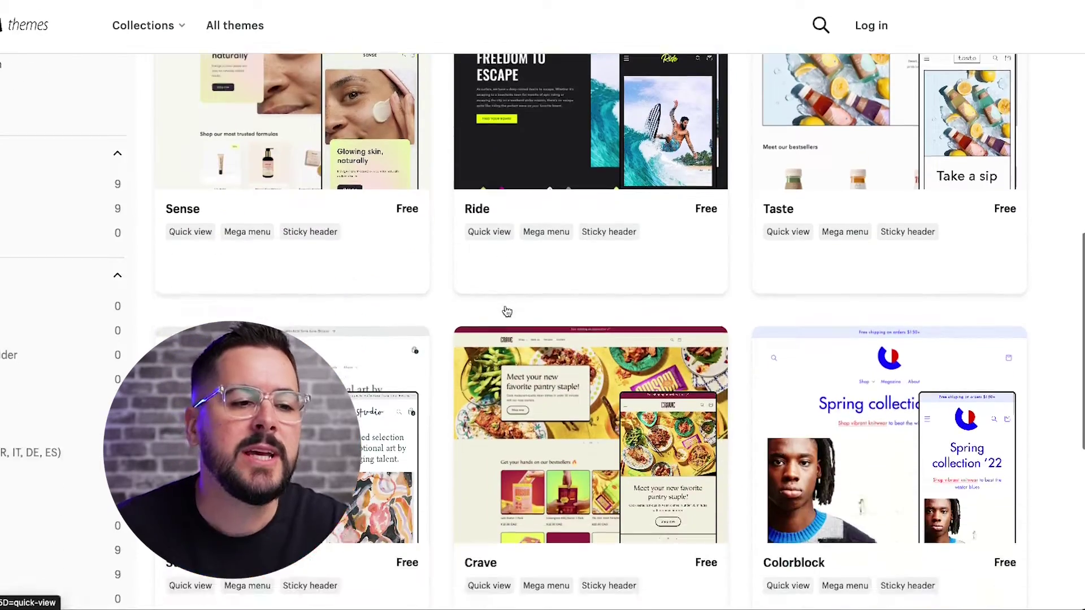
scroll(510, 311, up, 2)
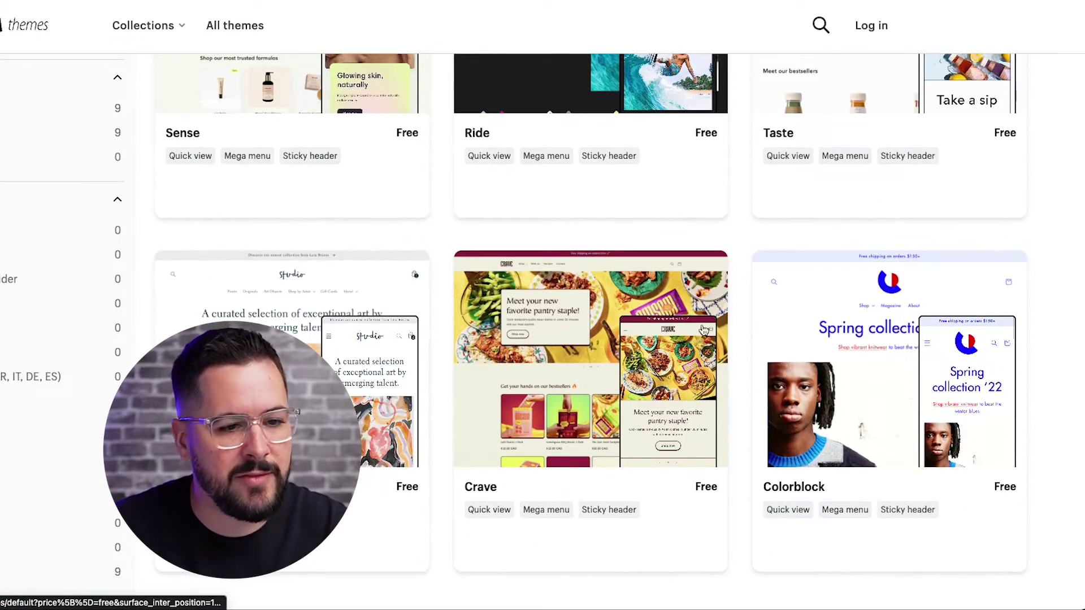
scroll(703, 327, up, 12)
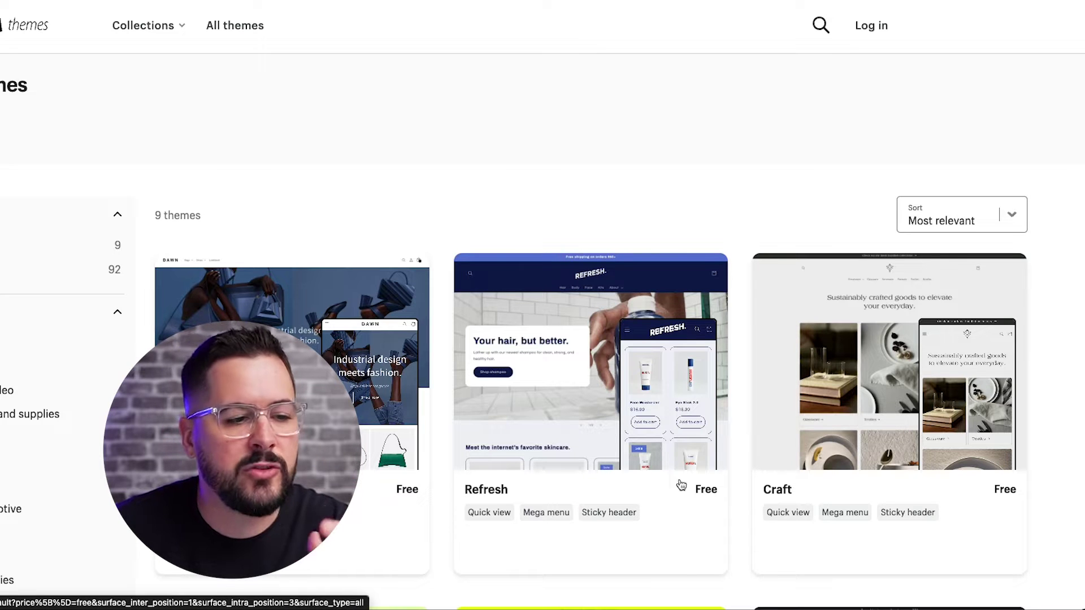
scroll(902, 455, down, 1)
scroll(902, 455, down, 6)
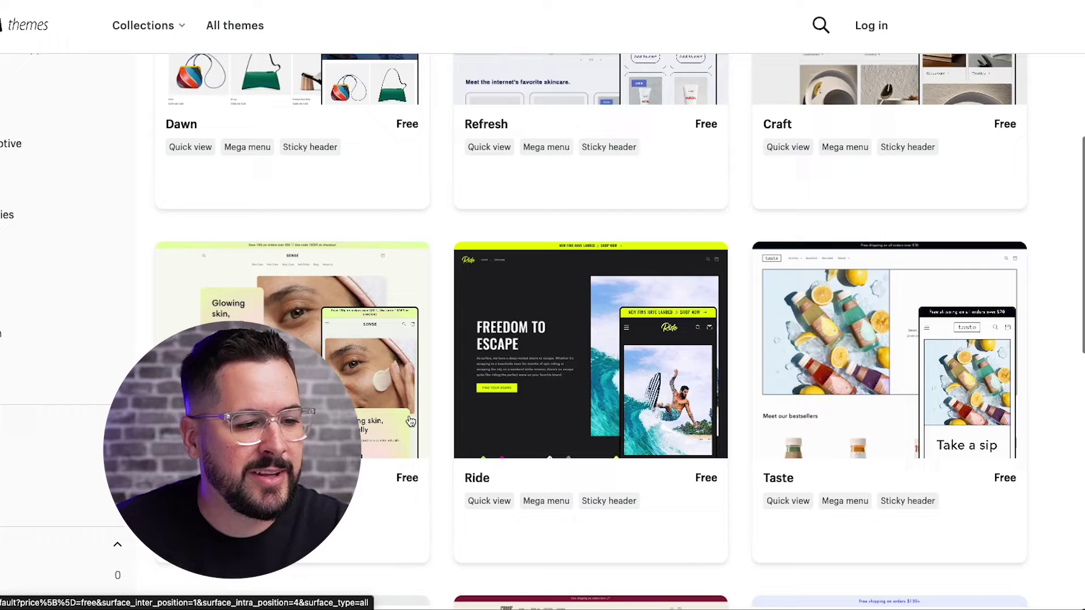
scroll(688, 408, down, 5)
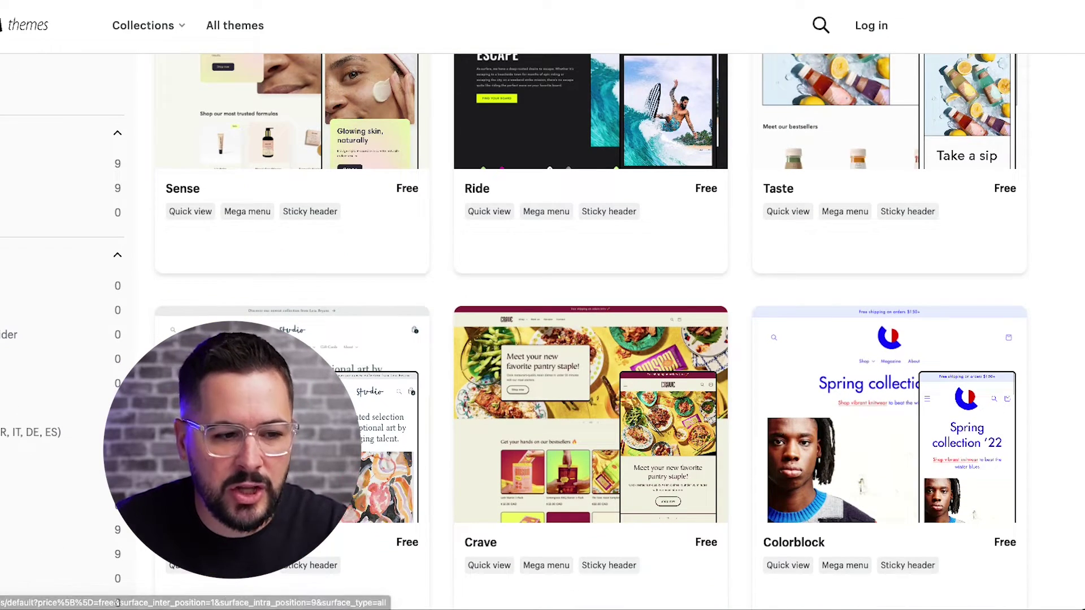
scroll(1015, 434, up, 11)
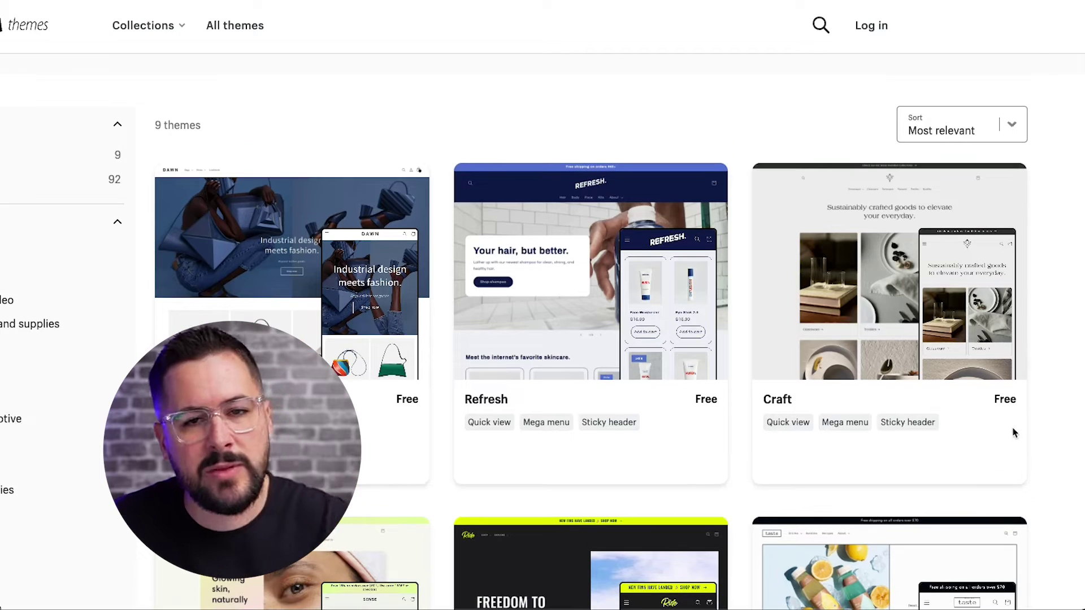
scroll(1012, 433, down, 11)
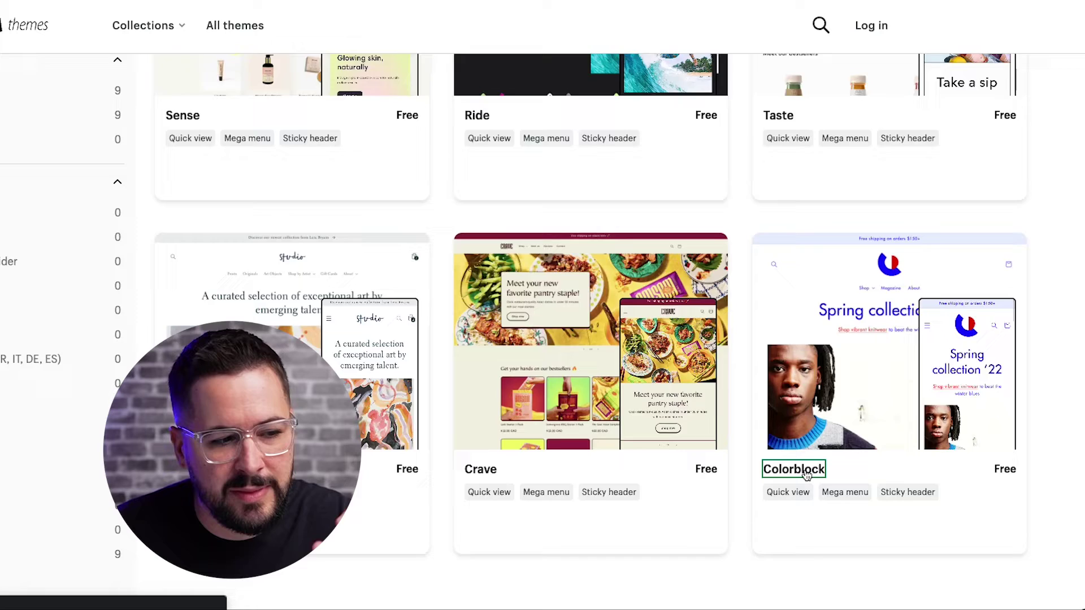
Open Colorblock's theme page and briefly highlight its one-line description.
click(797, 469)
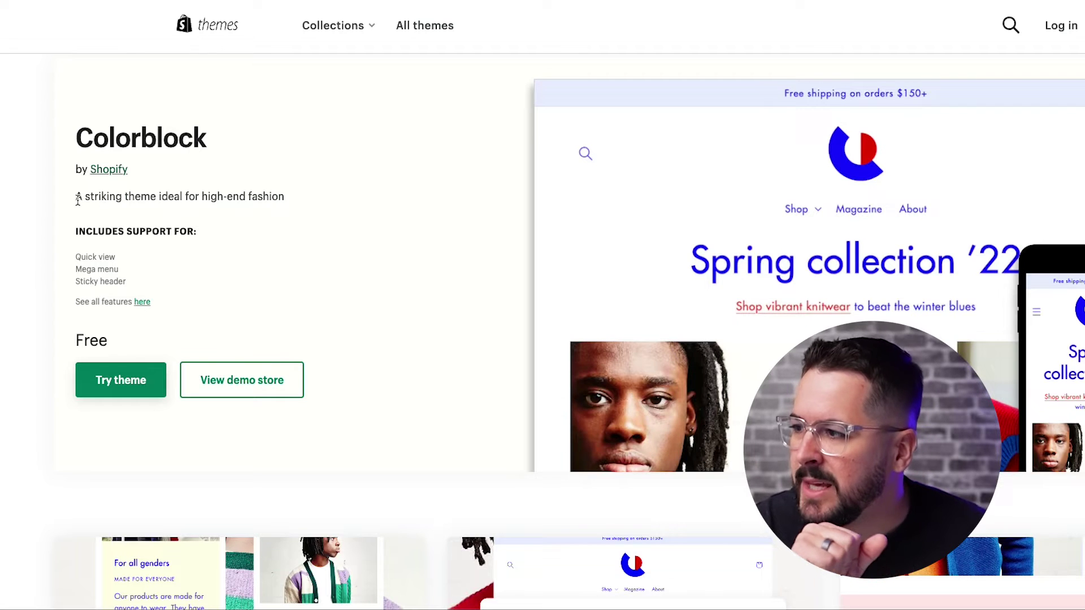
drag(77, 198, 303, 208)
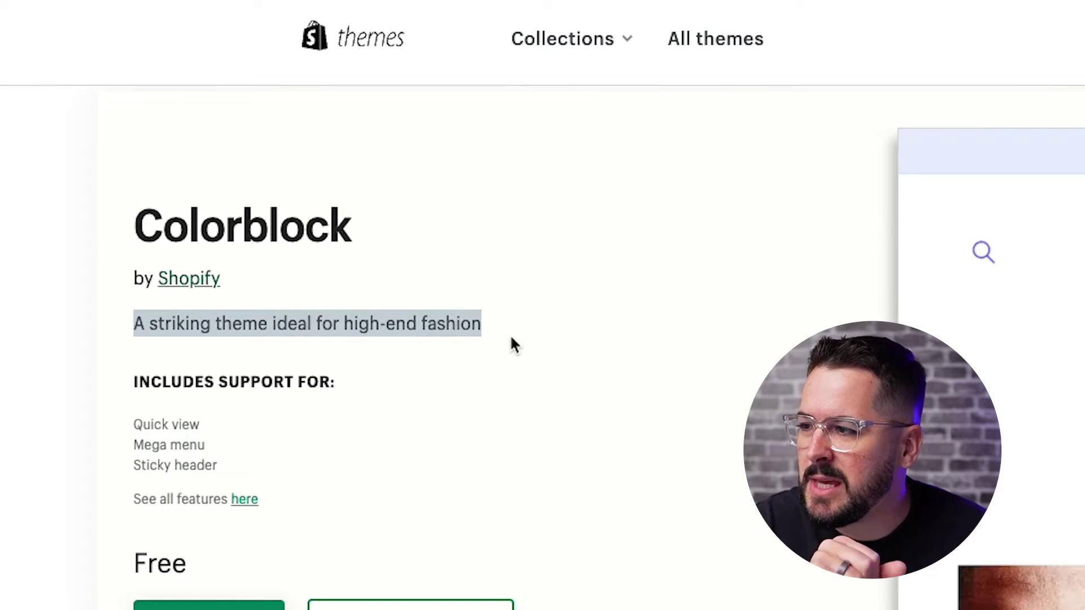
click(548, 351)
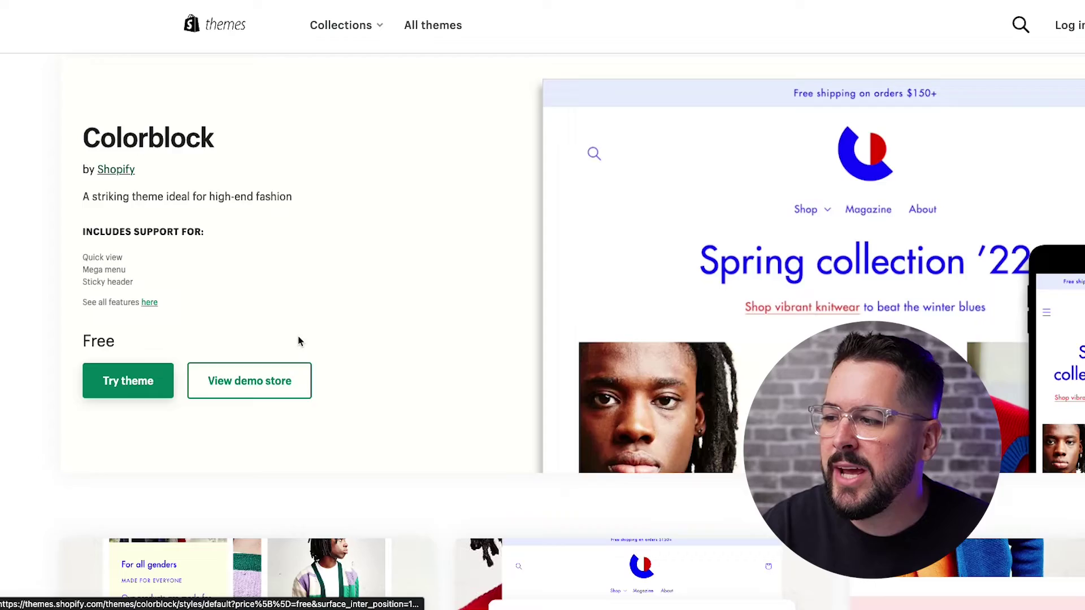
Scroll down through Colorblock's Features sections and back up the page.
scroll(311, 342, down, 6)
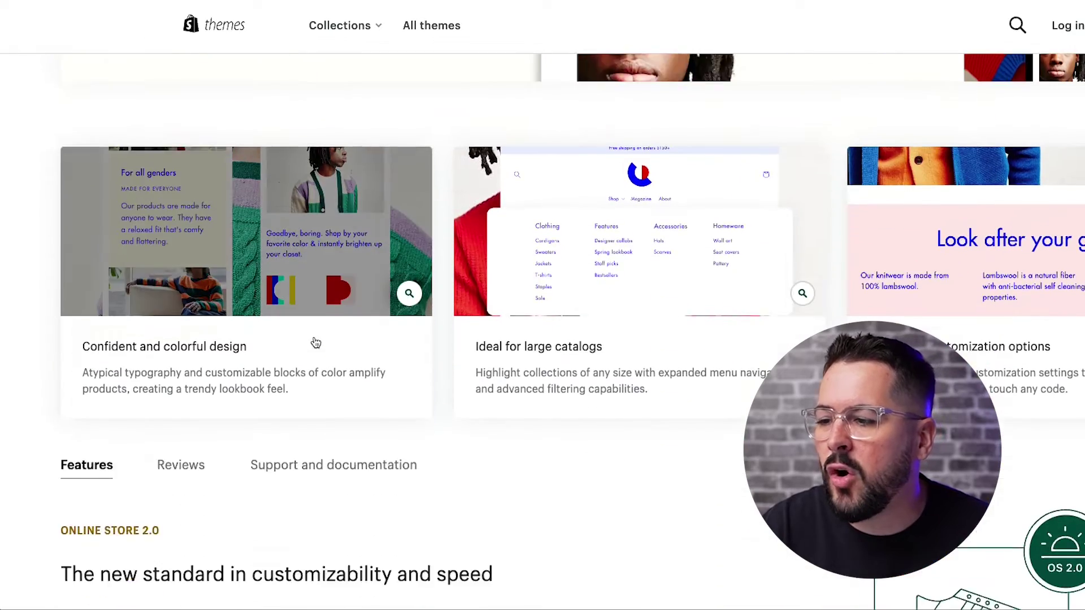
scroll(316, 342, down, 10)
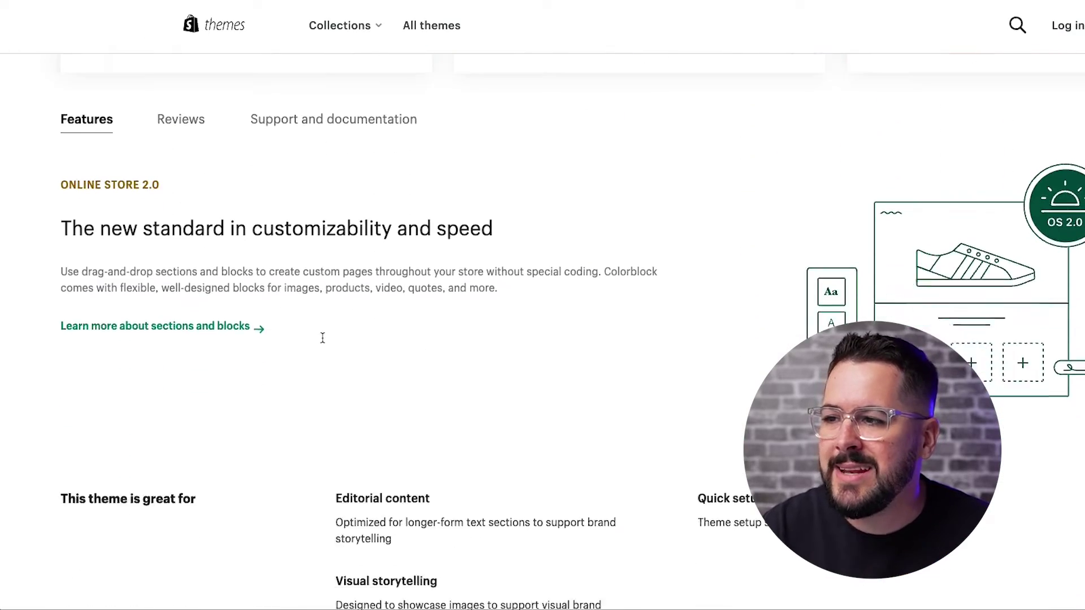
scroll(326, 342, down, 4)
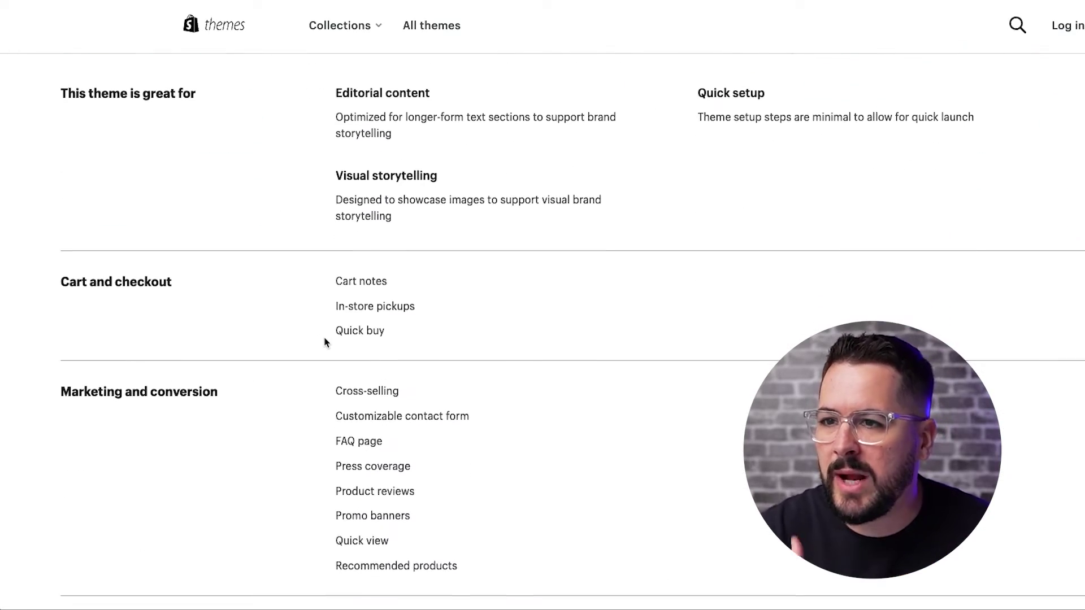
scroll(325, 338, up, 8)
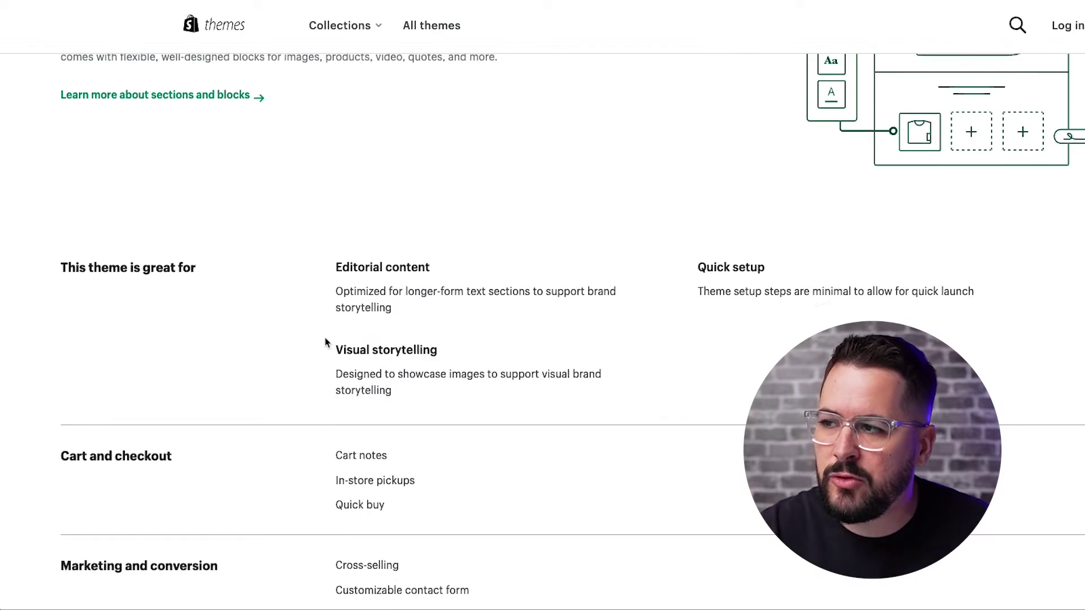
scroll(326, 342, down, 7)
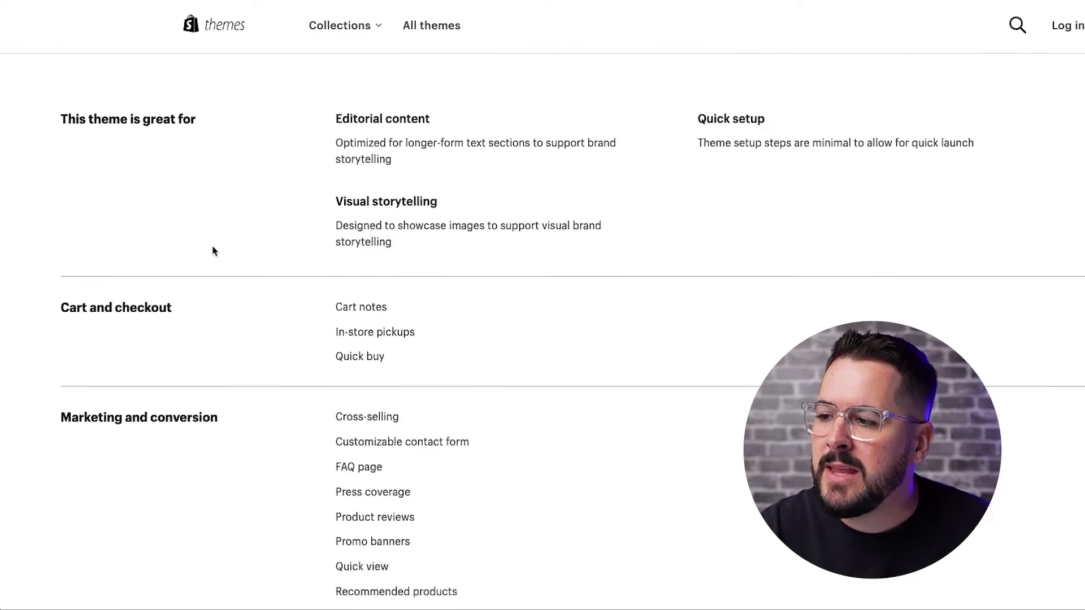
scroll(439, 527, down, 8)
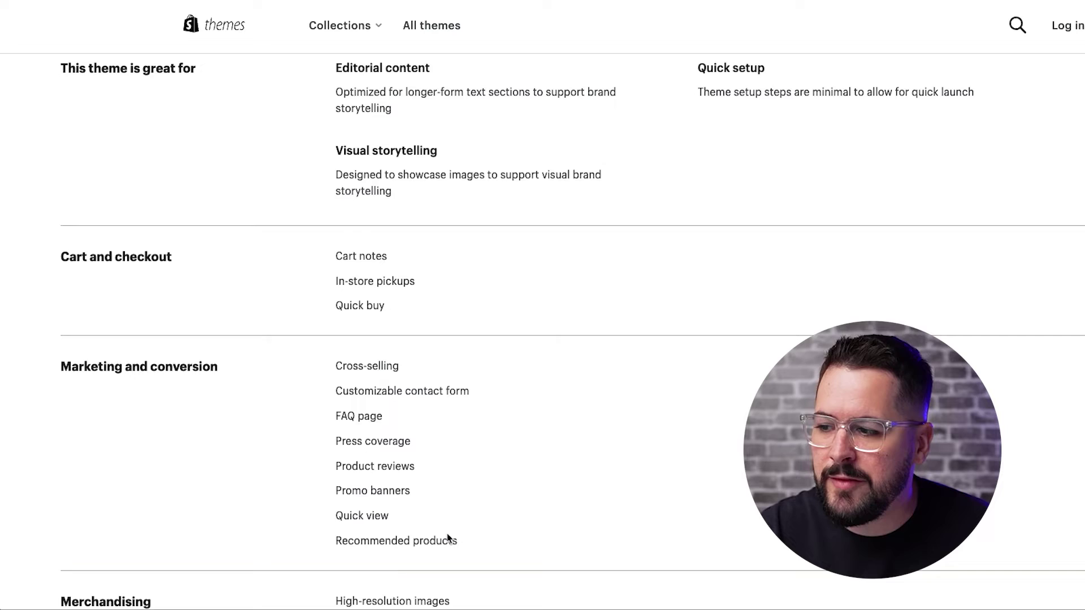
scroll(448, 538, down, 3)
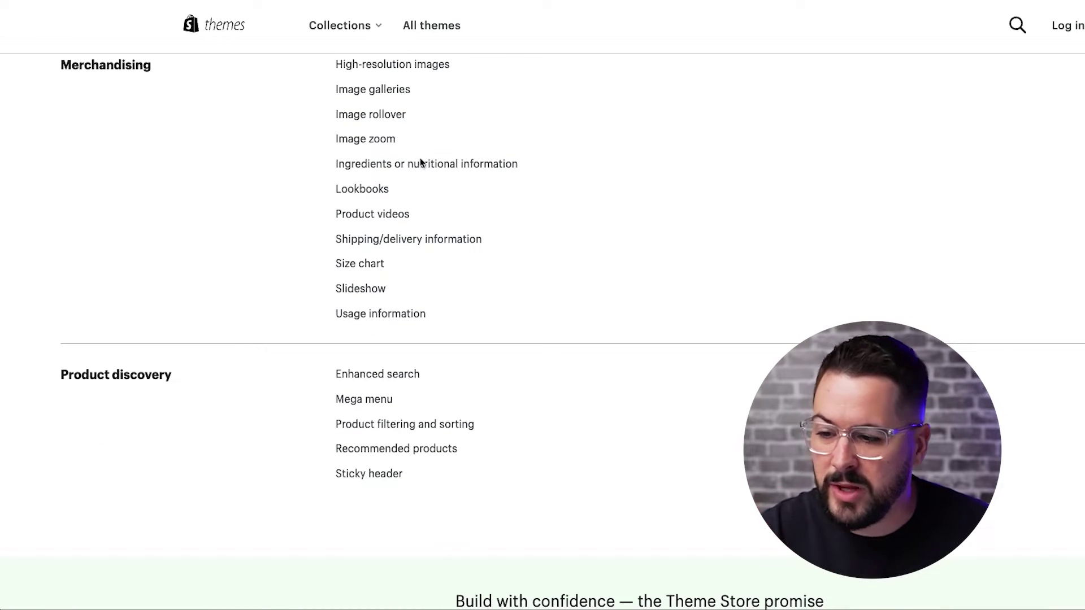
scroll(495, 427, up, 10)
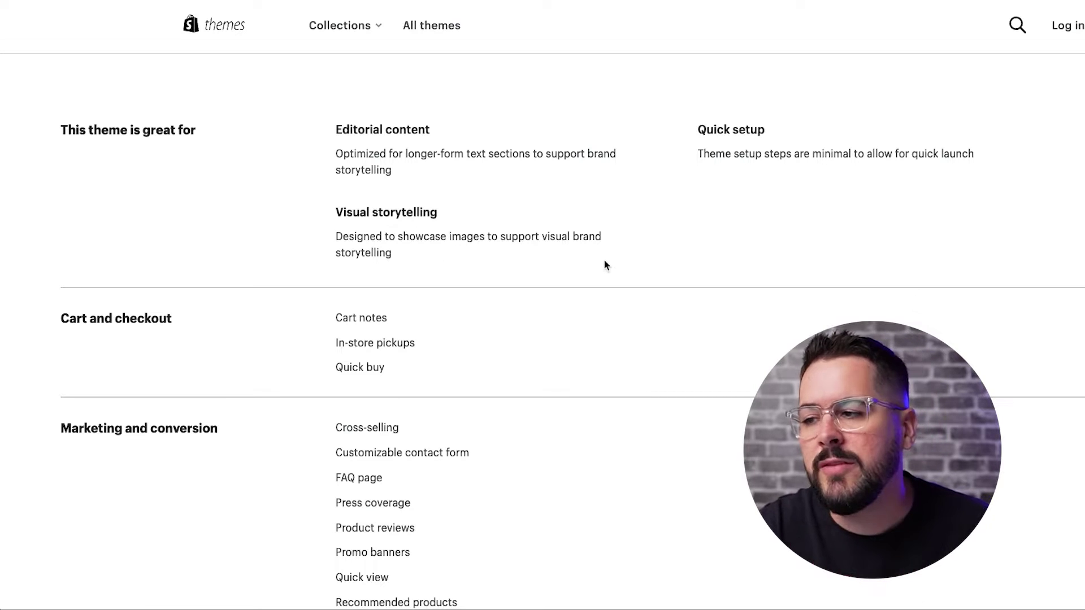
scroll(605, 262, down, 3)
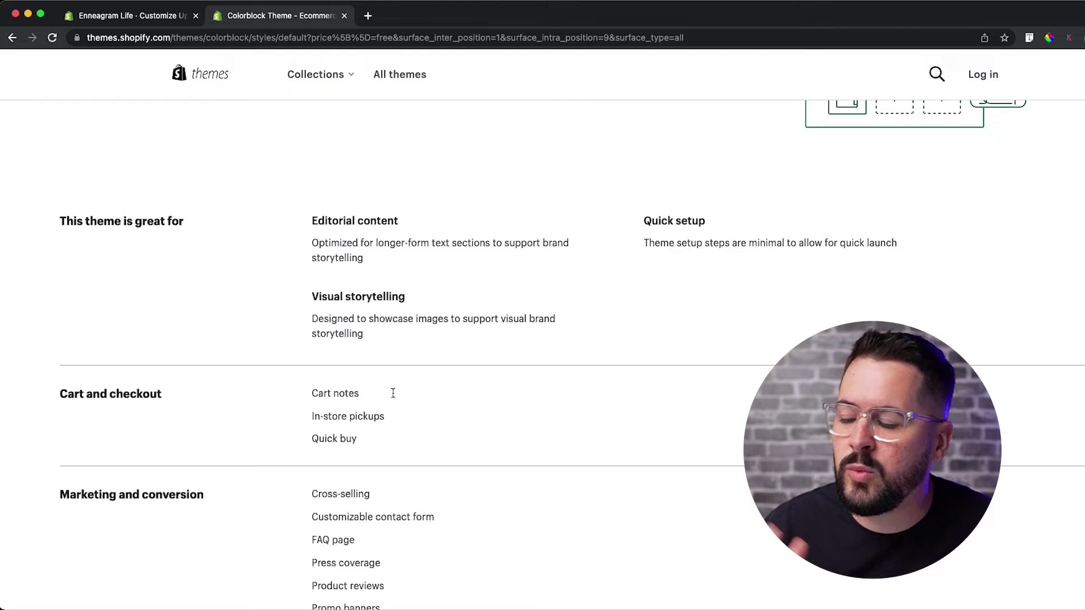
scroll(393, 392, down, 9)
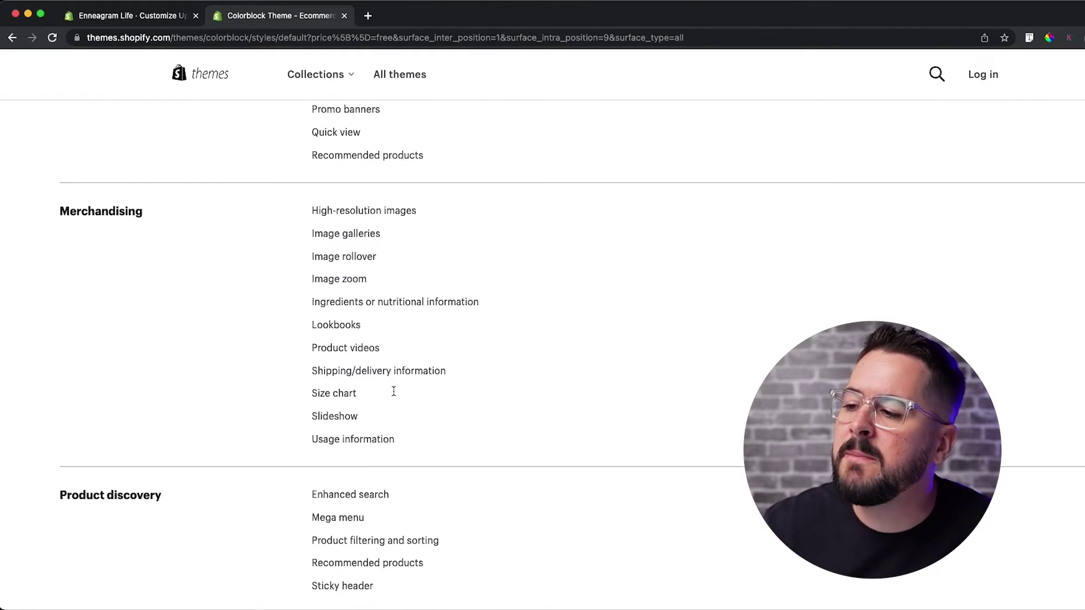
scroll(395, 392, down, 3)
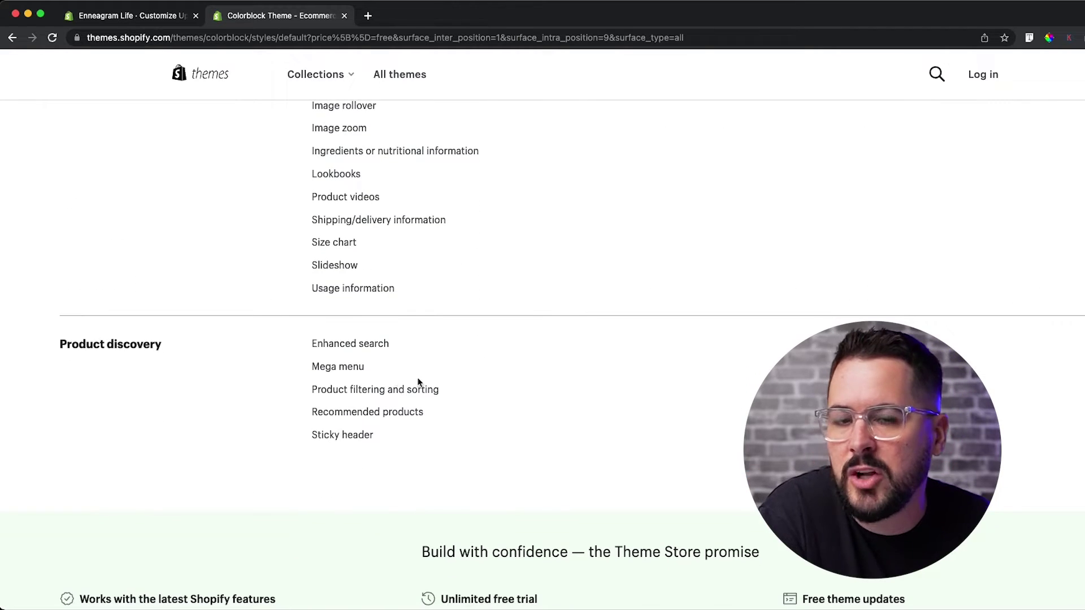
scroll(496, 393, up, 5)
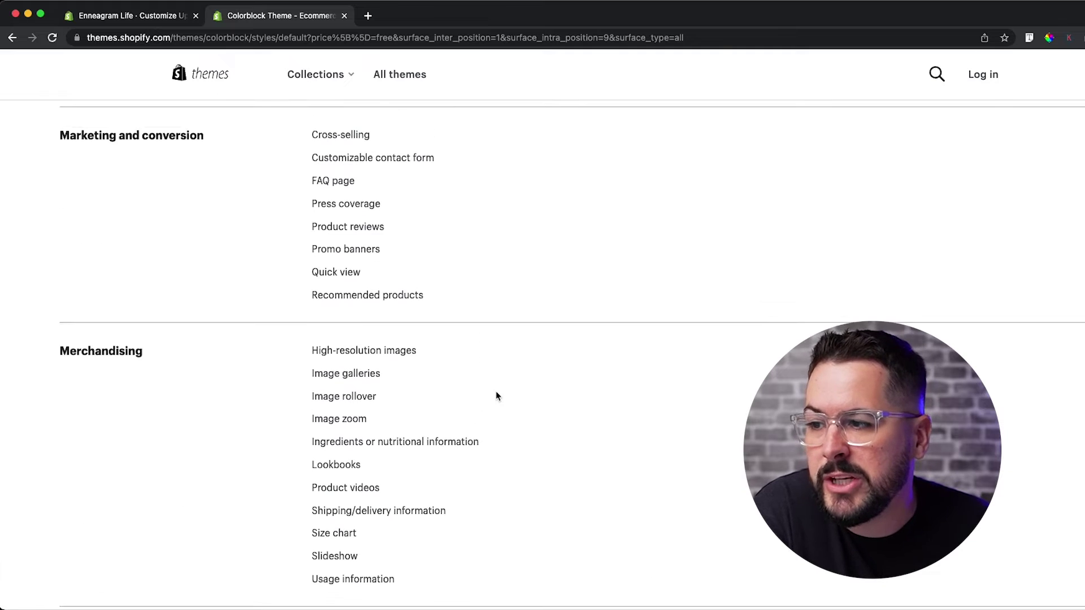
scroll(497, 396, up, 5)
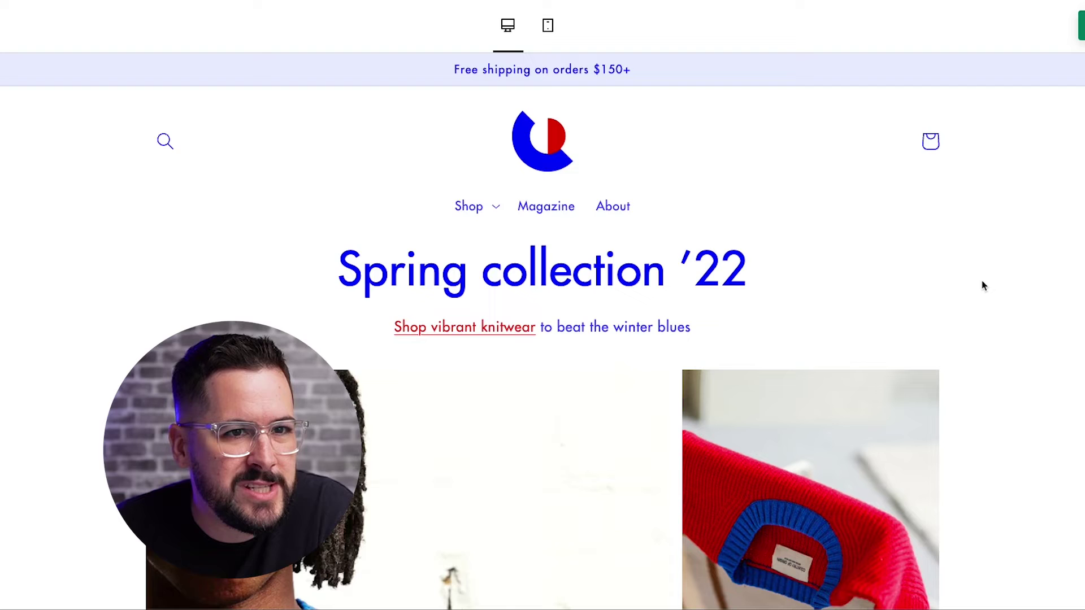
Scroll through the Colorblock demo store's home and product pages.
scroll(1080, 300, down, 5)
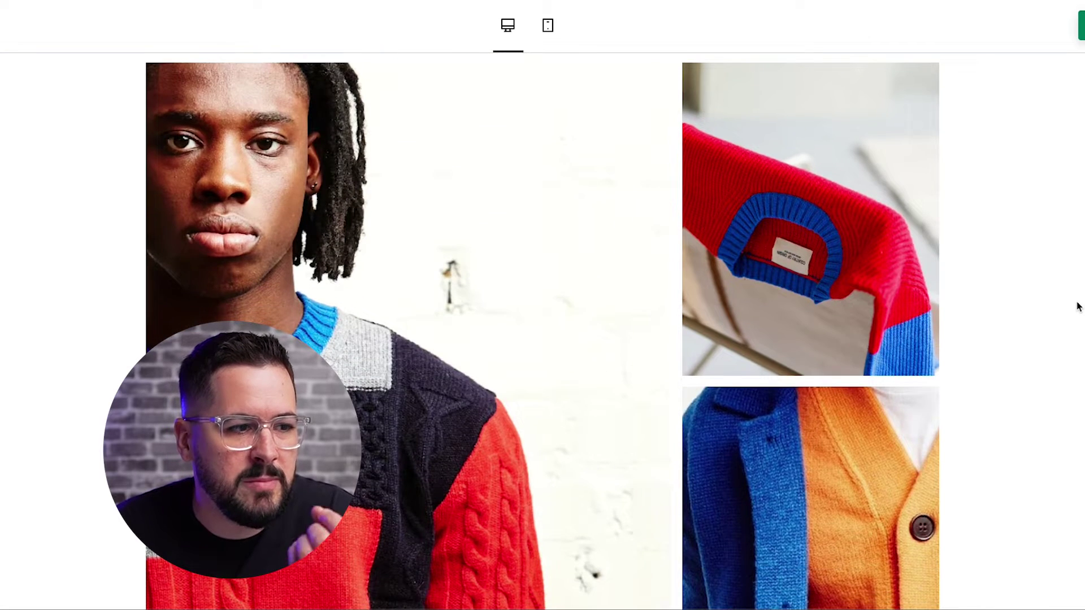
scroll(1078, 306, up, 5)
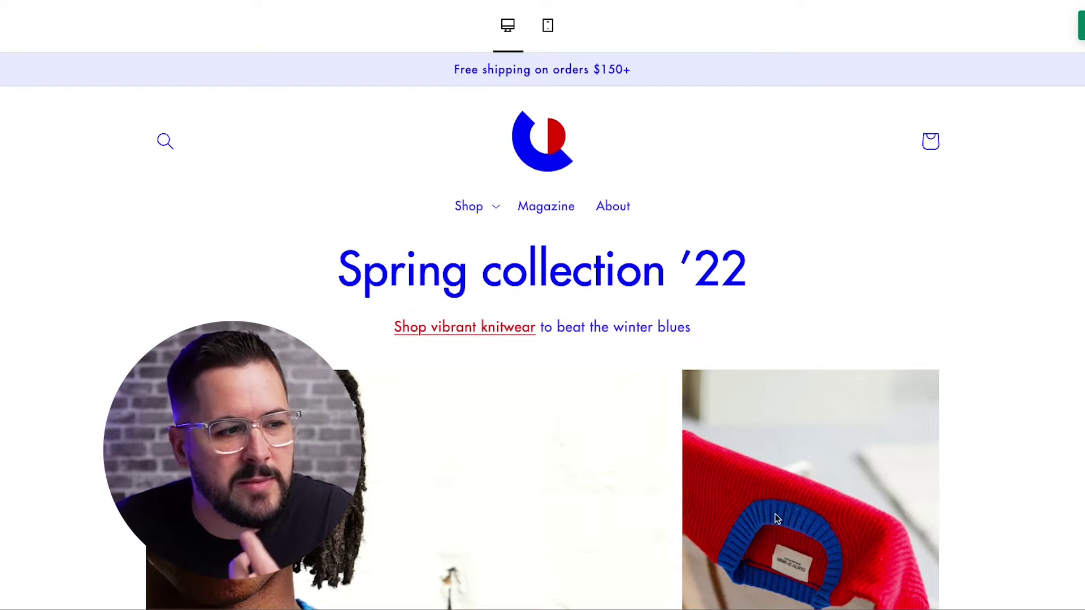
scroll(1070, 420, down, 5)
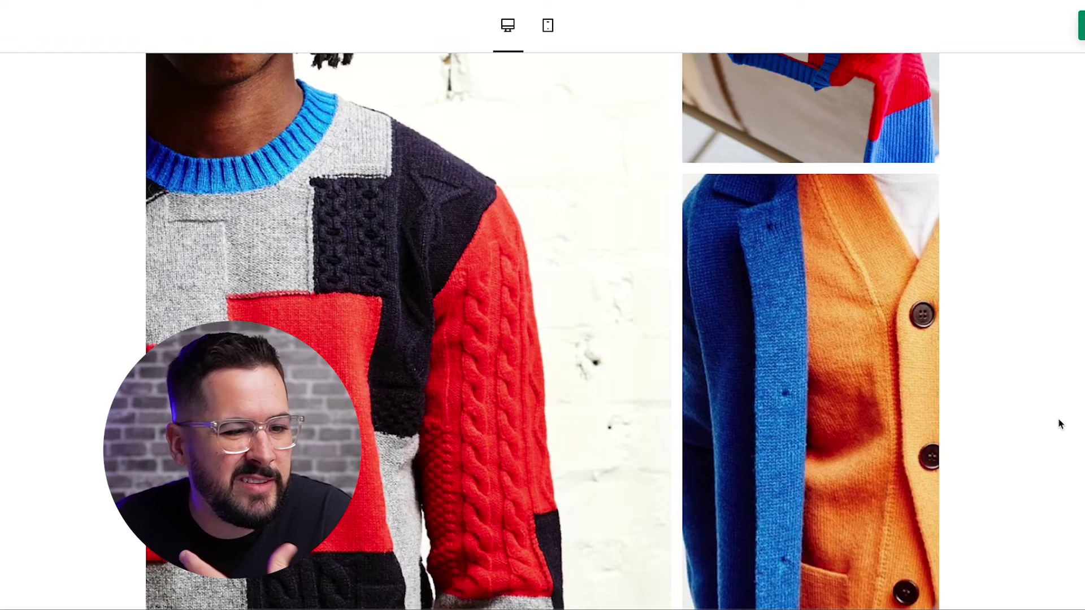
scroll(1060, 424, down, 10)
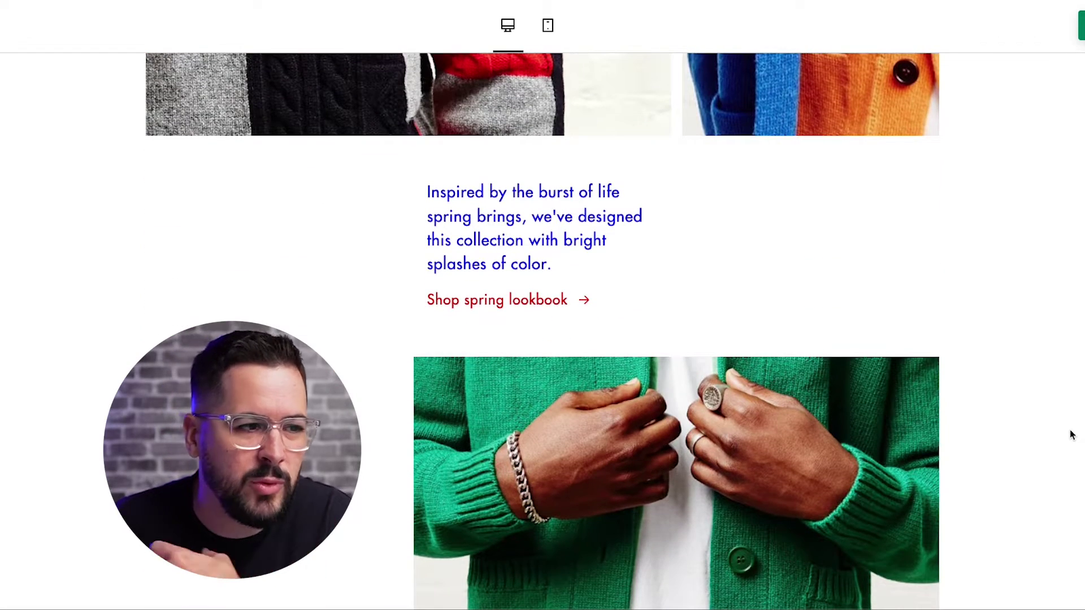
scroll(1071, 434, down, 15)
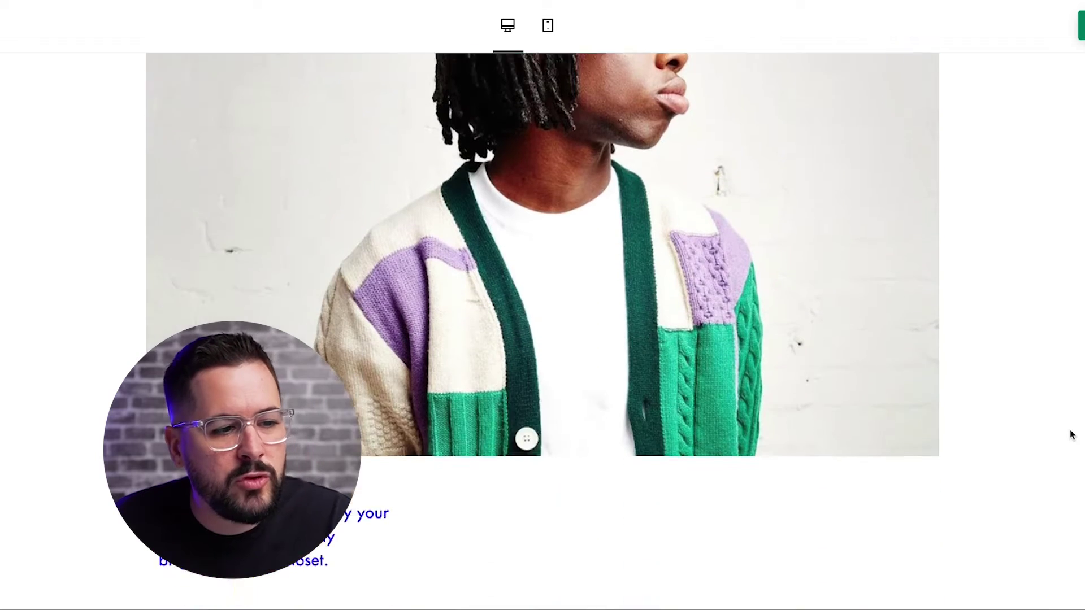
scroll(1071, 433, down, 1)
scroll(923, 316, up, 10)
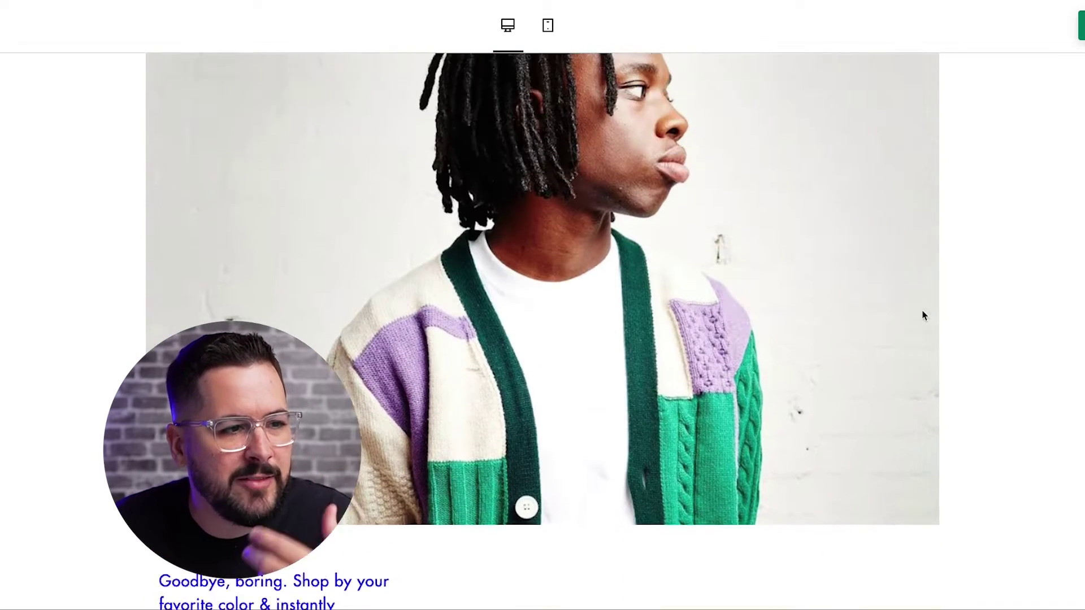
scroll(1014, 348, down, 10)
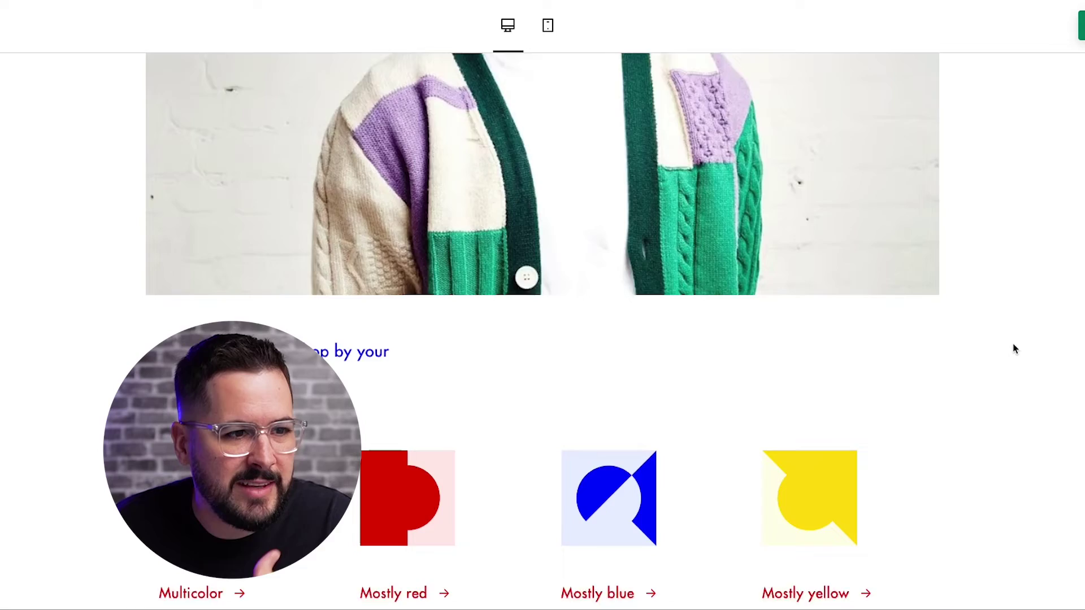
scroll(1011, 348, down, 20)
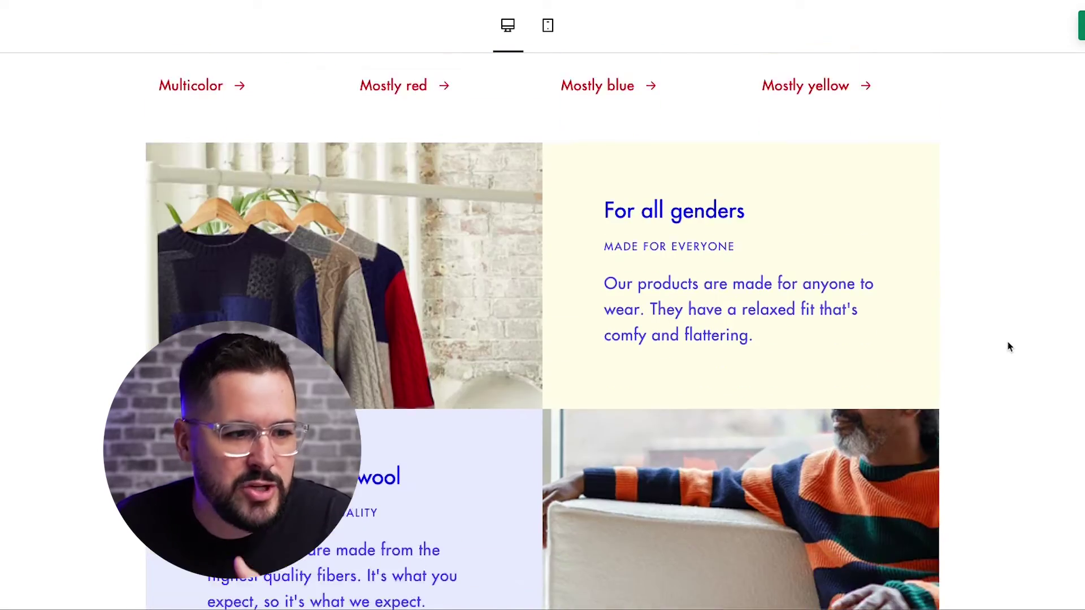
scroll(1011, 346, down, 15)
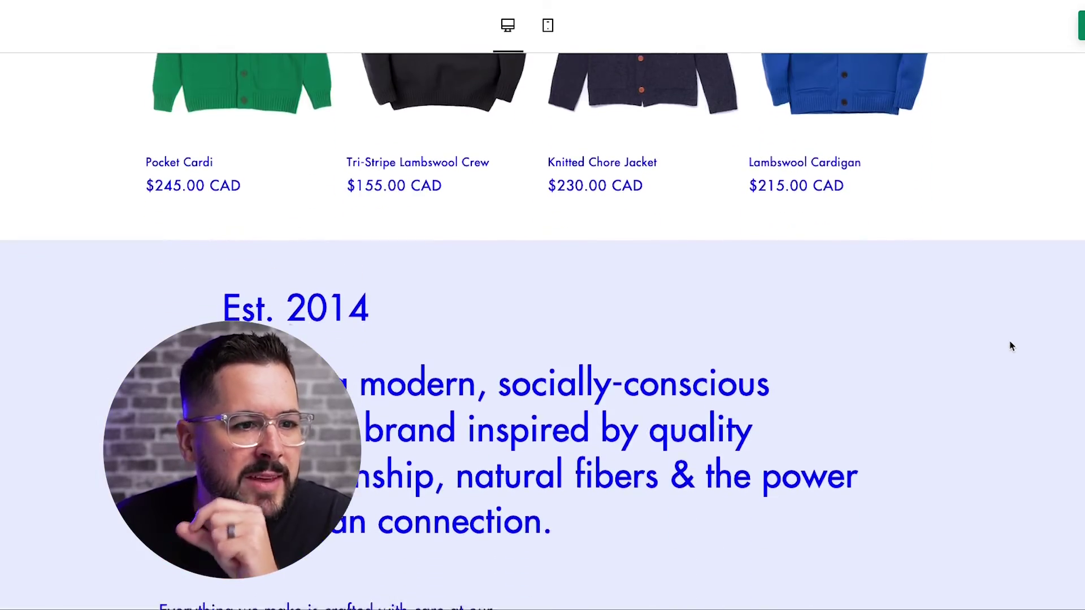
scroll(1011, 344, up, 15)
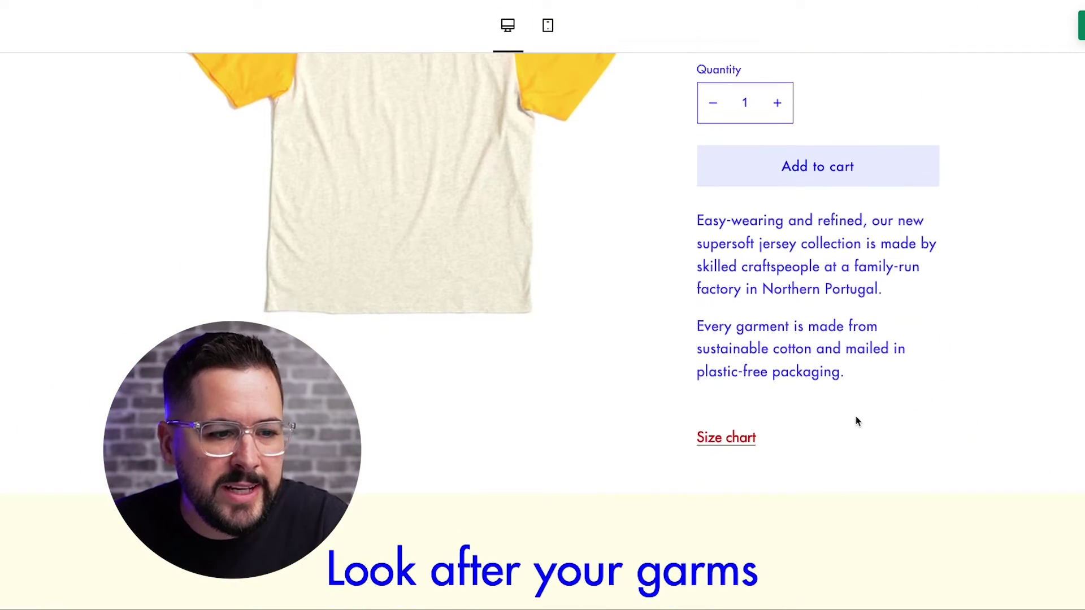
scroll(858, 418, down, 9)
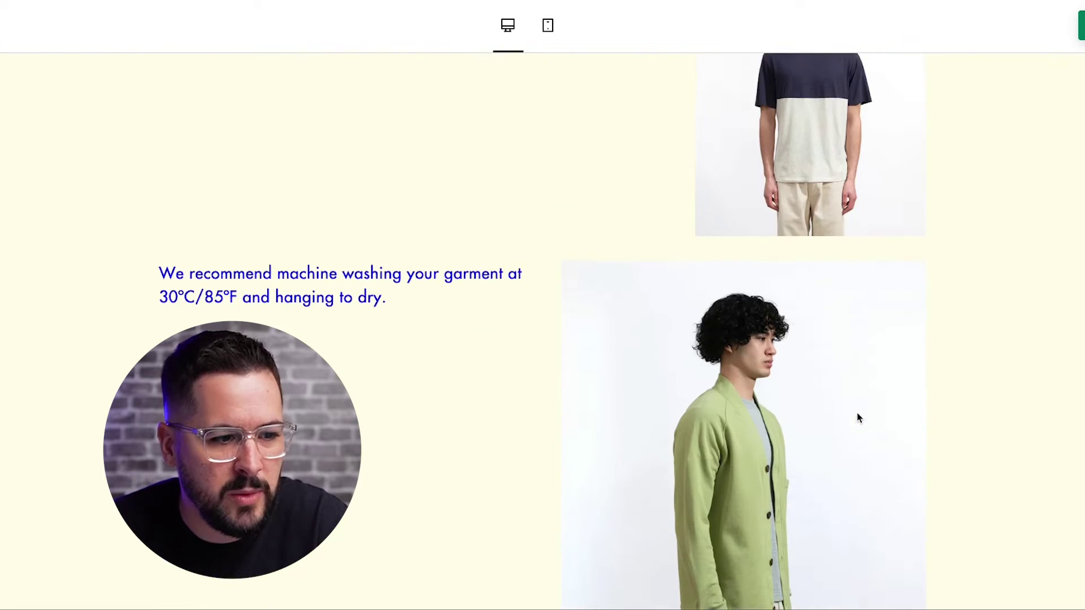
scroll(505, 304, up, 6)
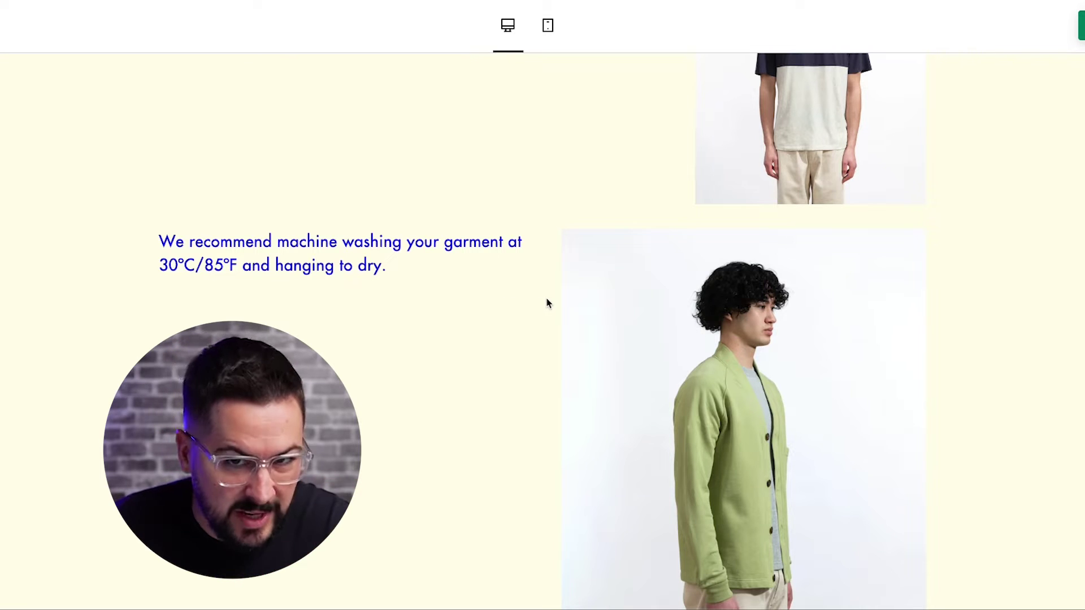
scroll(552, 301, down, 9)
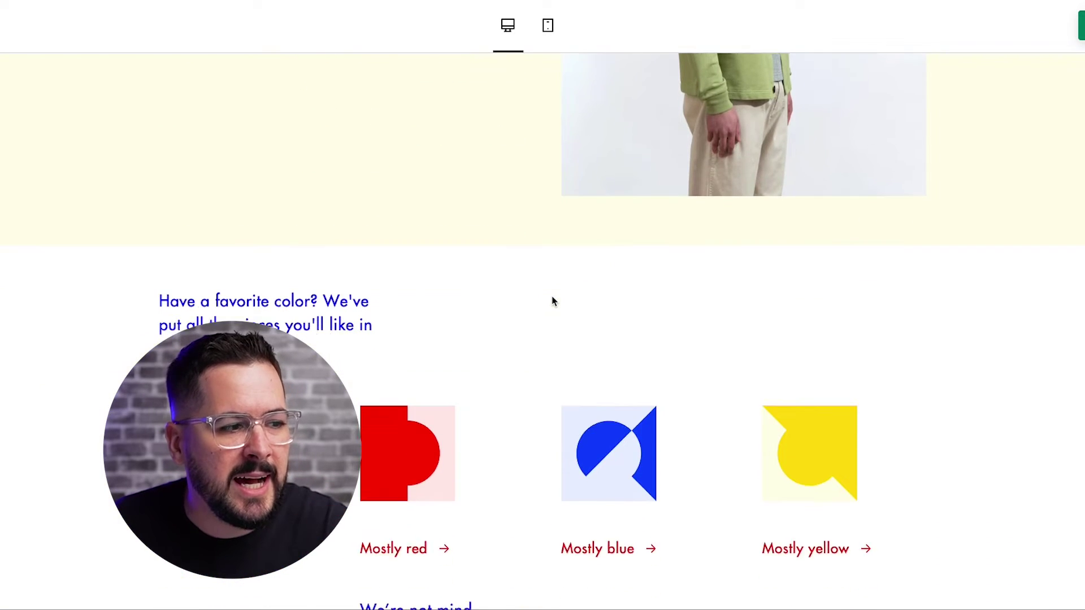
scroll(553, 301, down, 10)
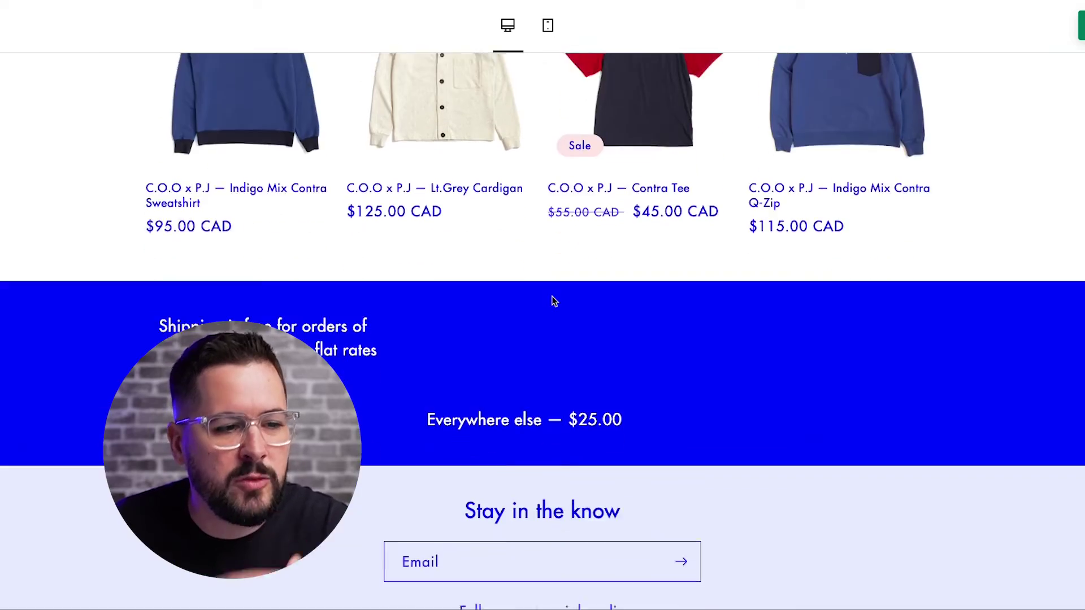
scroll(552, 301, up, 8)
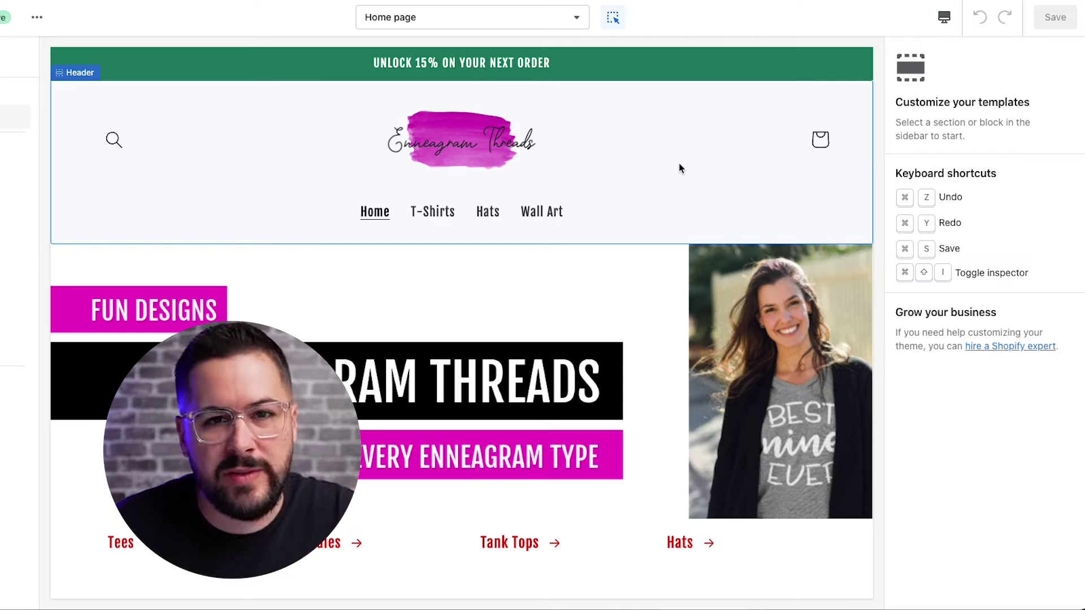
scroll(688, 180, down, 5)
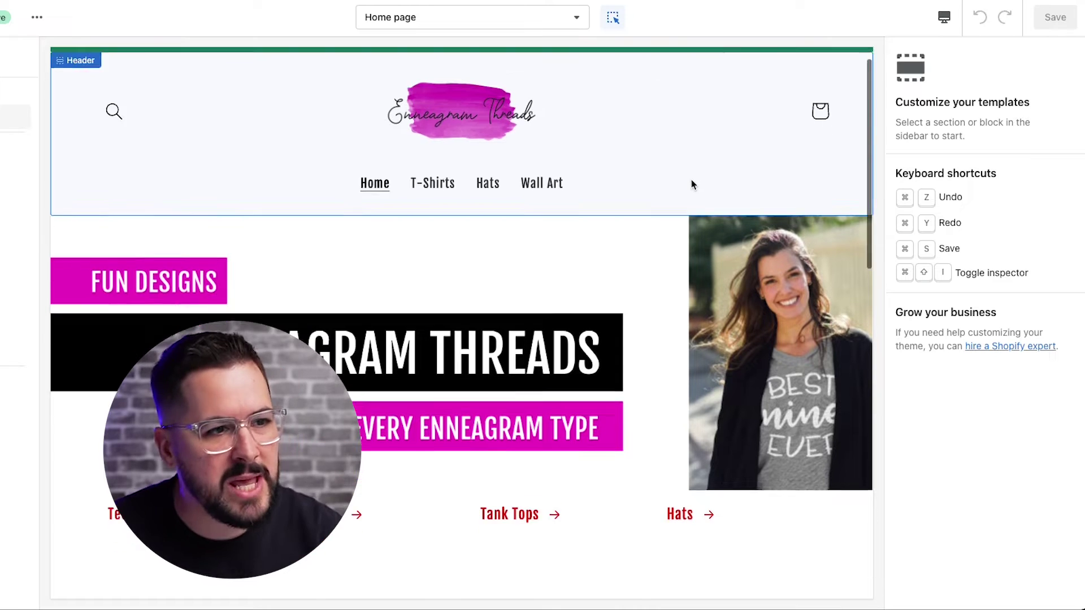
scroll(688, 182, up, 4)
scroll(688, 183, up, 2)
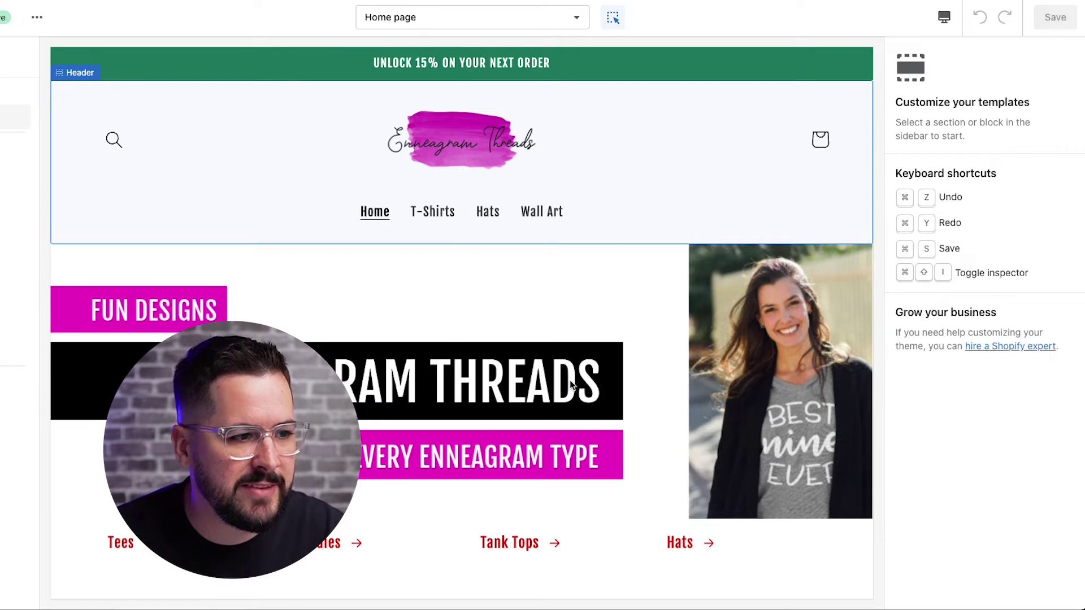
scroll(571, 385, down, 8)
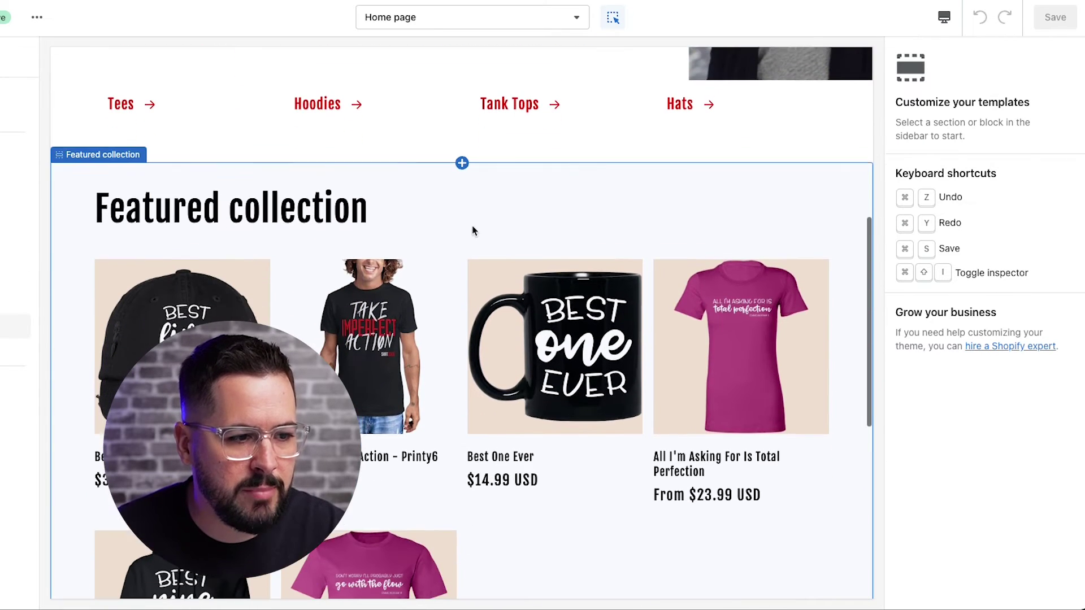
scroll(497, 212, down, 1)
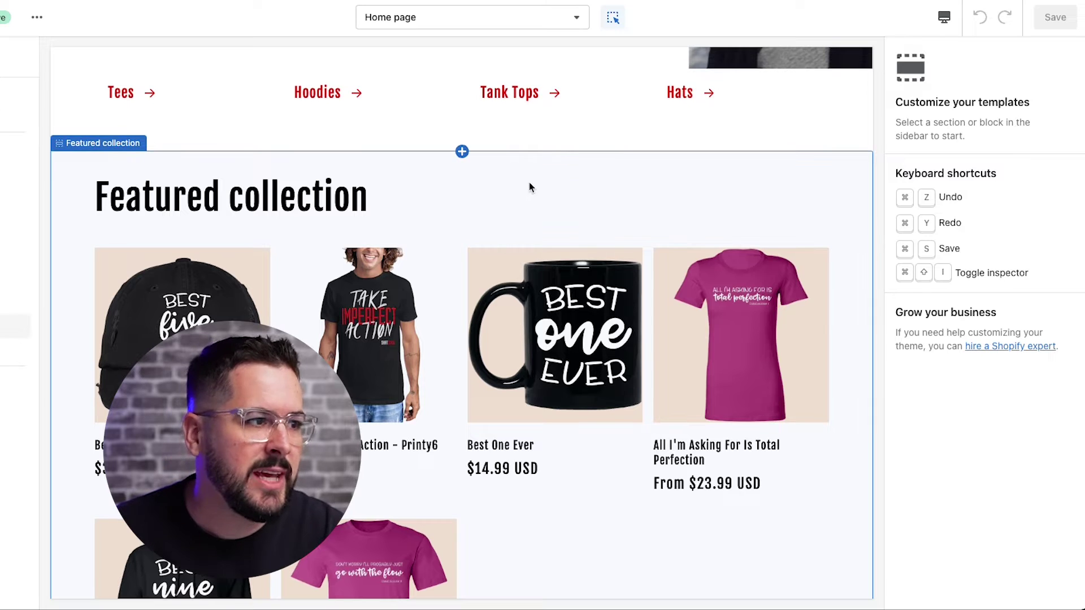
click(529, 183)
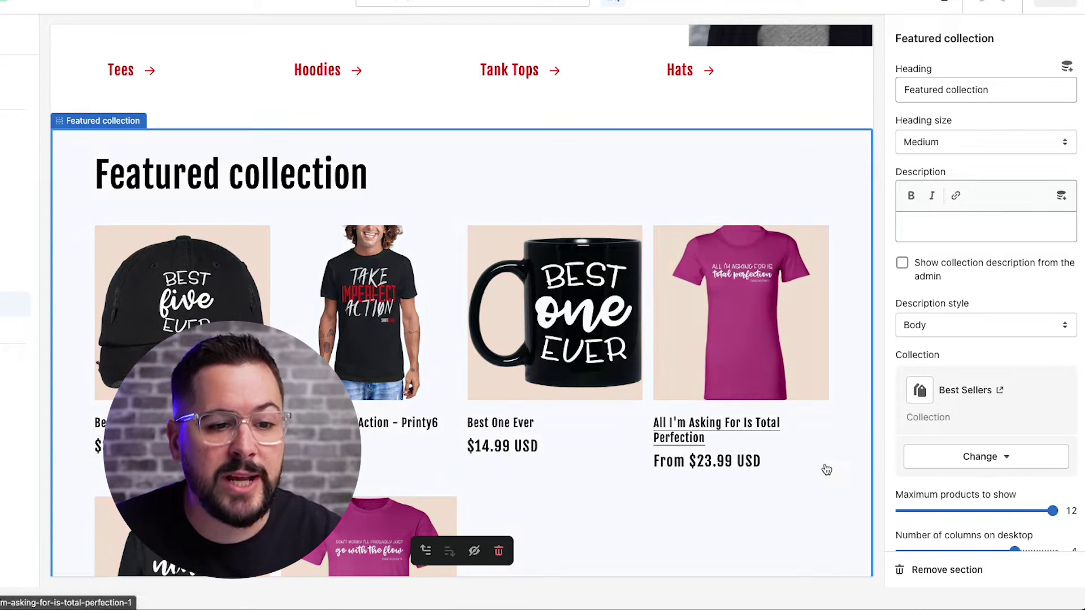
scroll(963, 401, down, 15)
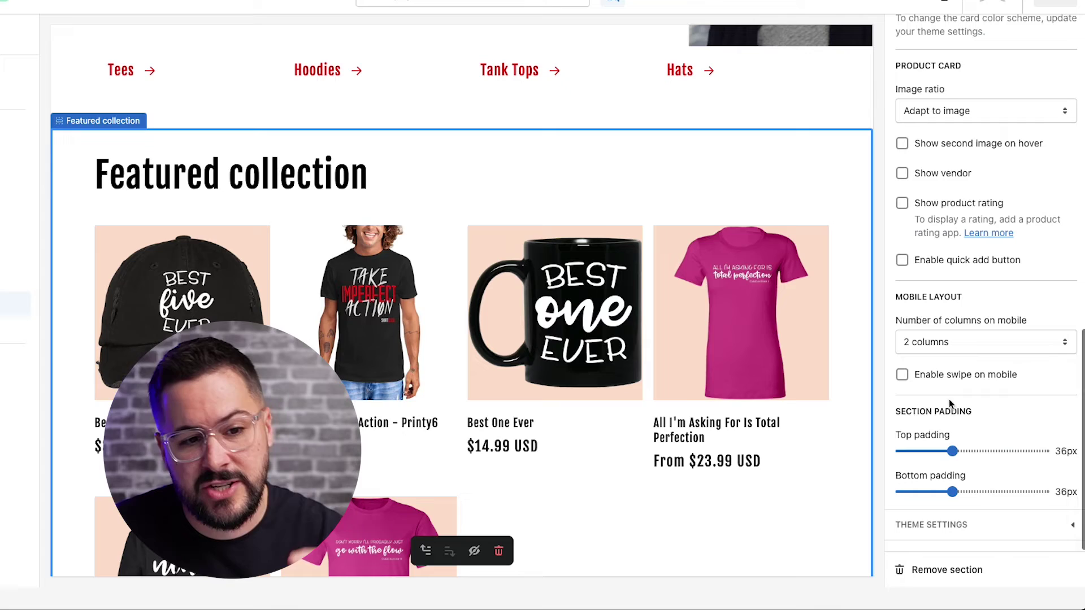
scroll(714, 367, up, 8)
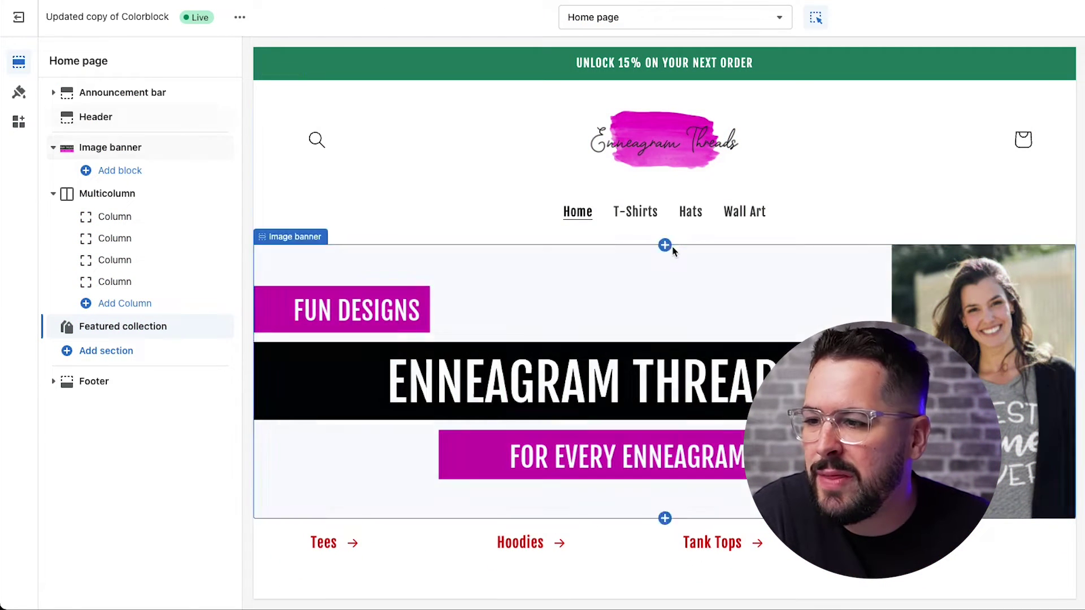
scroll(721, 433, down, 8)
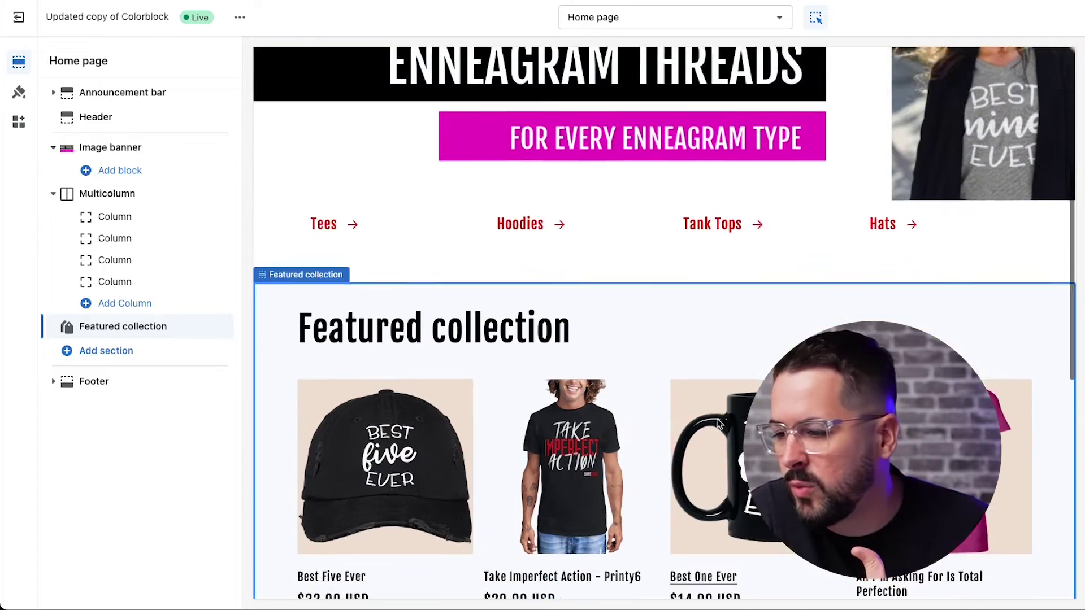
scroll(721, 429, down, 7)
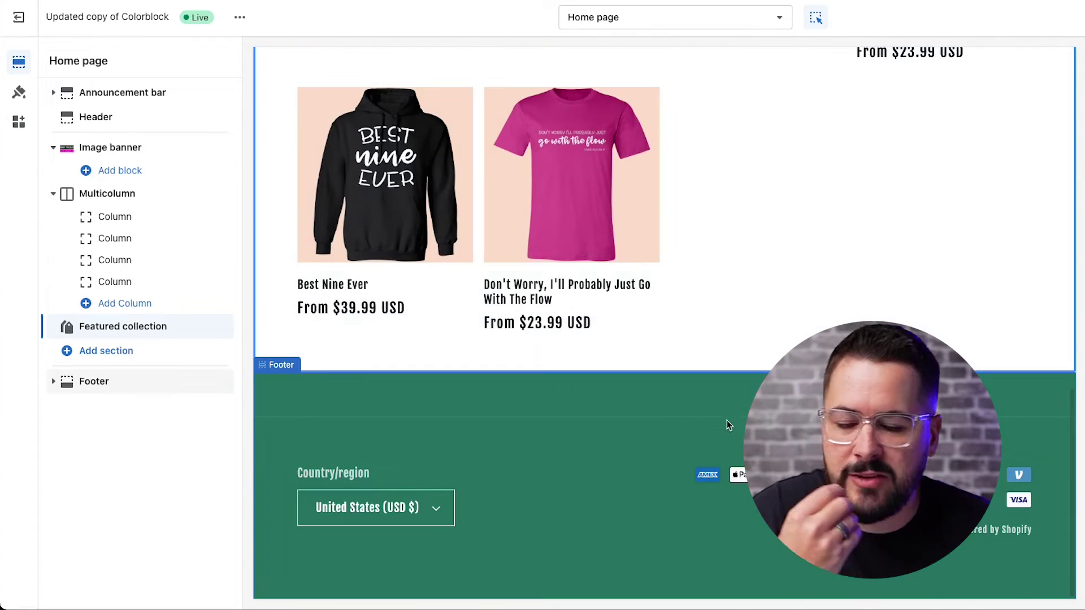
scroll(734, 421, up, 15)
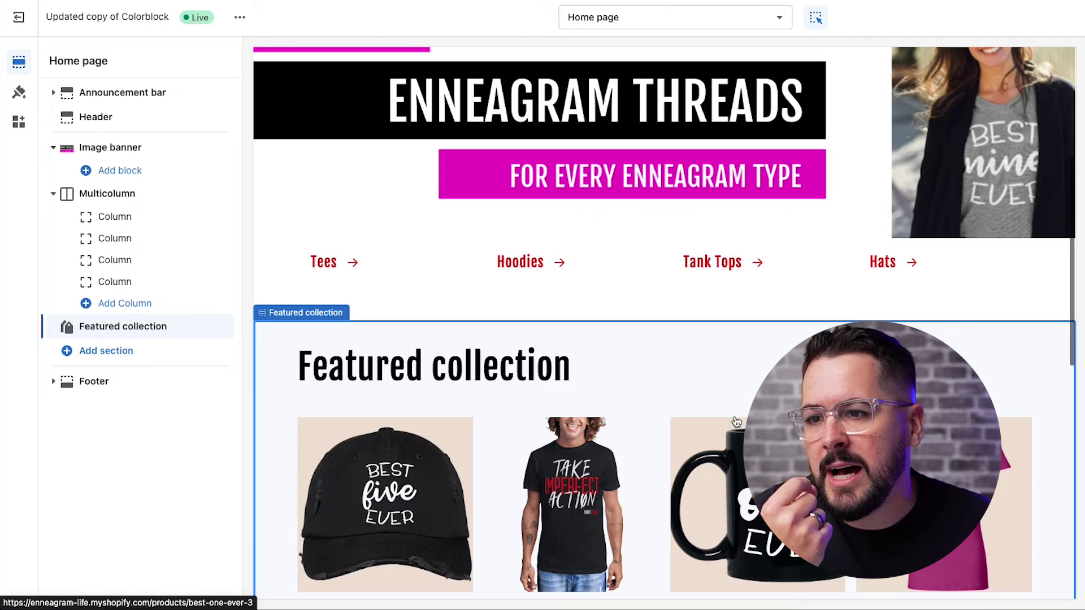
scroll(734, 421, up, 3)
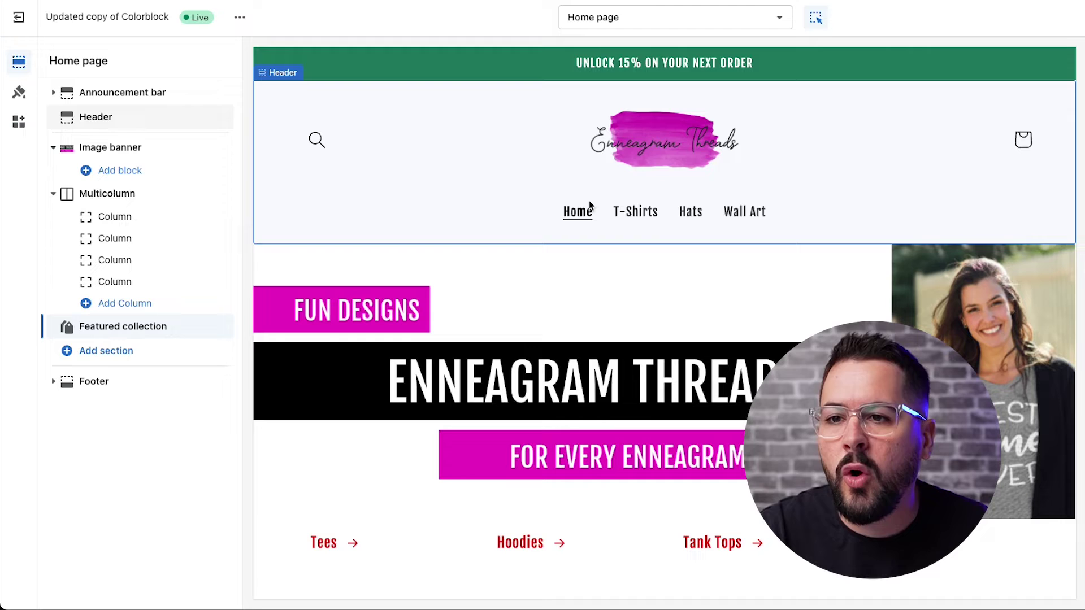
Look over the theme-wide settings, then return to the Home page's sections list.
click(19, 94)
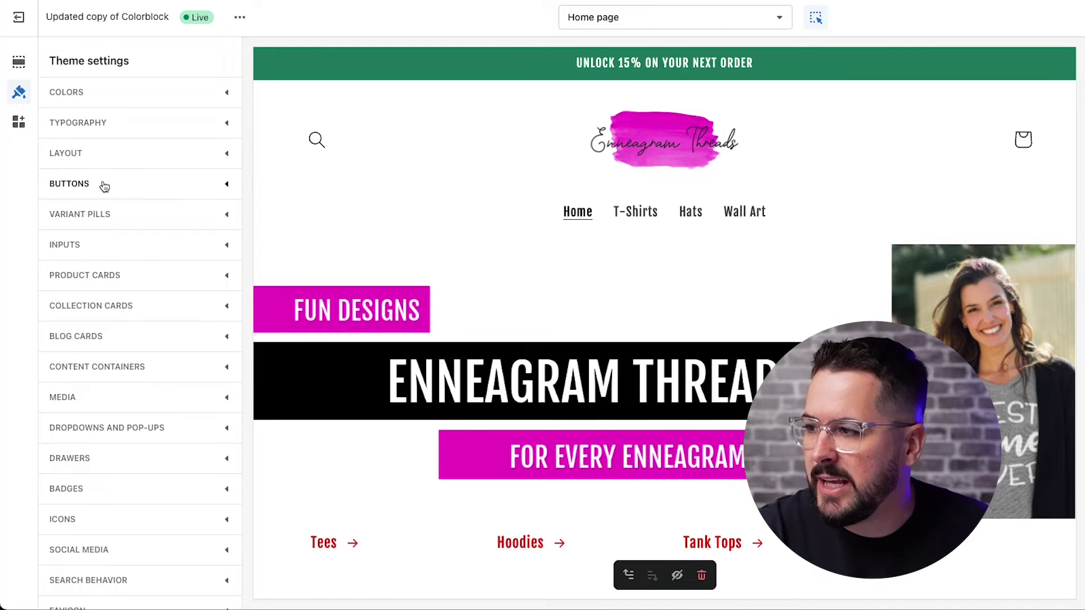
scroll(116, 452, down, 3)
scroll(120, 442, up, 3)
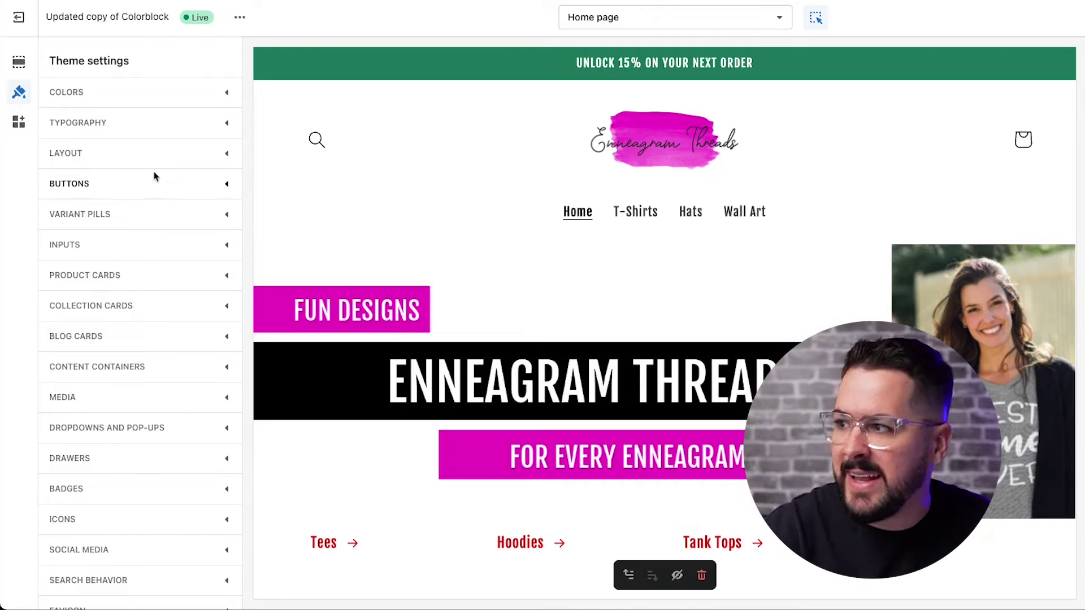
click(19, 63)
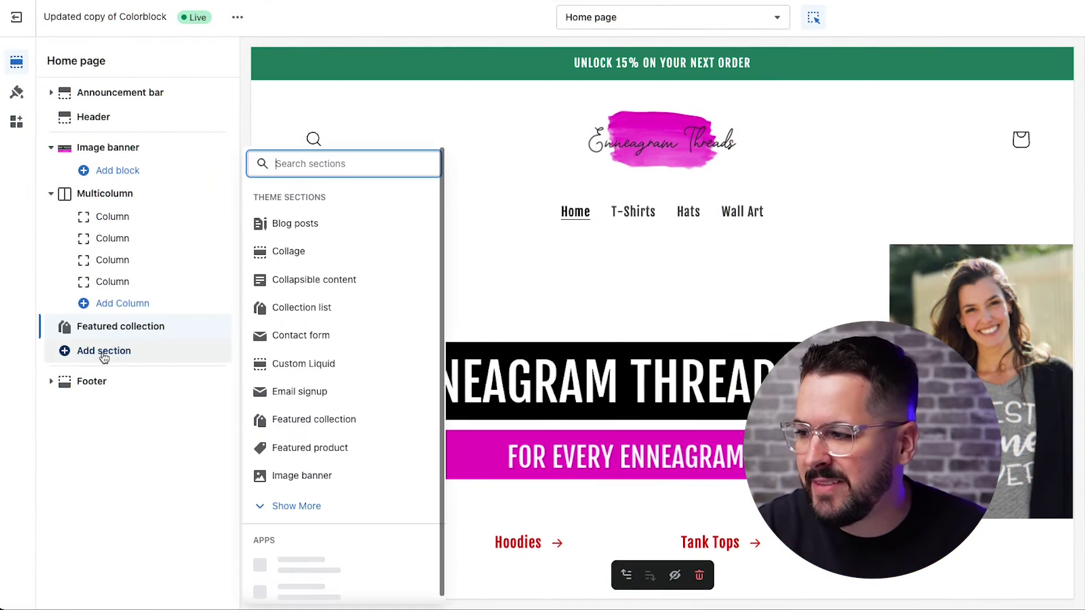
Dismiss the addable sections list and try moving Featured collection above Multicolumn.
scroll(353, 367, down, 2)
scroll(355, 370, up, 2)
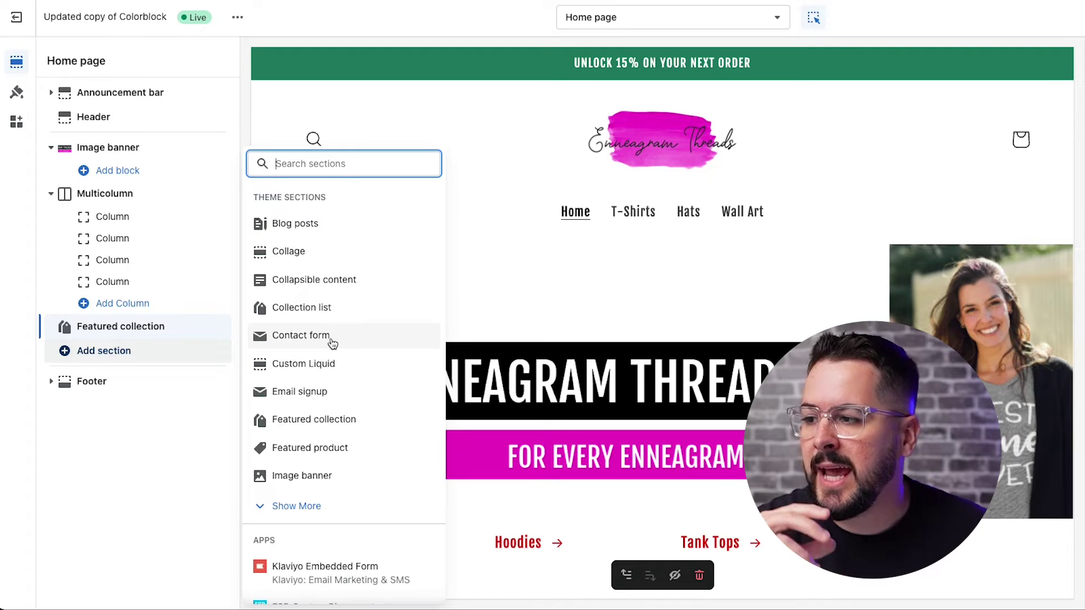
click(143, 412)
mouse_move(220, 326)
mouse_down()
mouse_move(220, 235)
mouse_move(216, 329)
mouse_up()
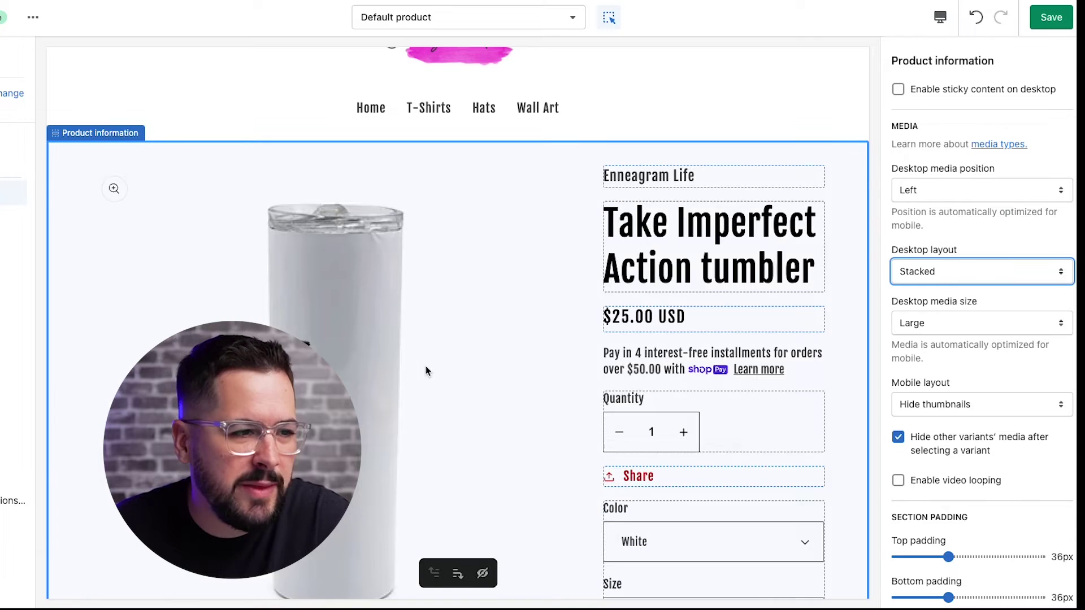
Set the product media desktop layout to Thumbnail carousel, after trying 2 columns and thumbnails.
scroll(425, 367, down, 6)
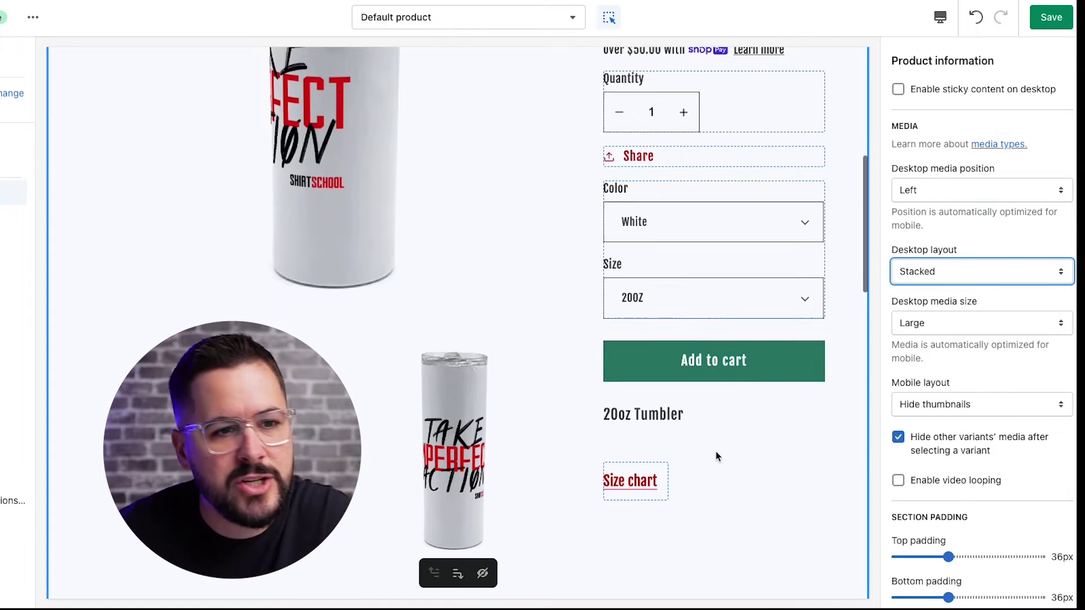
scroll(714, 453, up, 4)
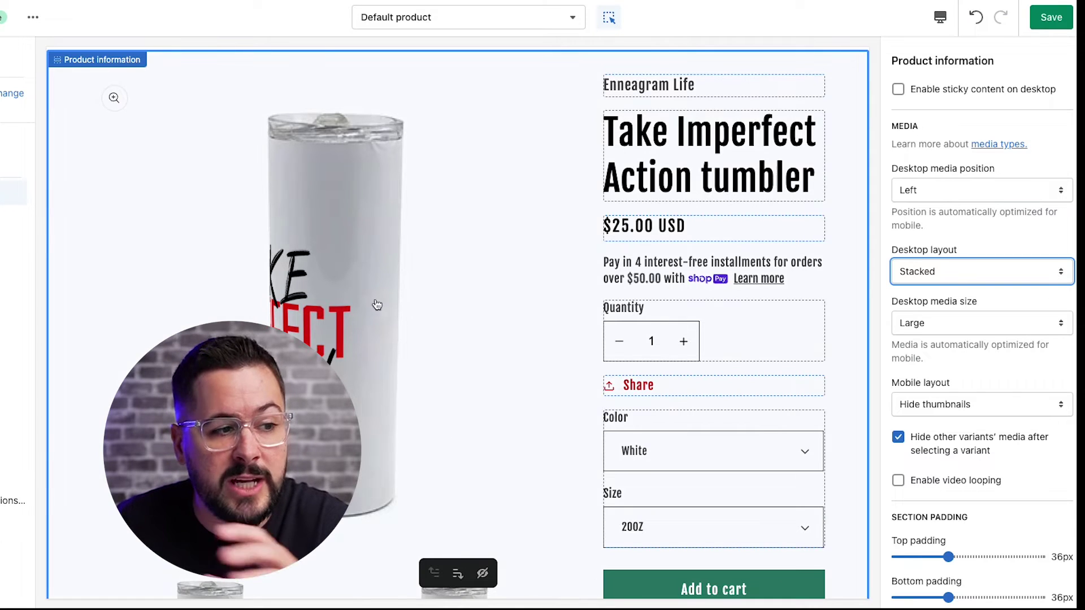
scroll(396, 432, down, 1)
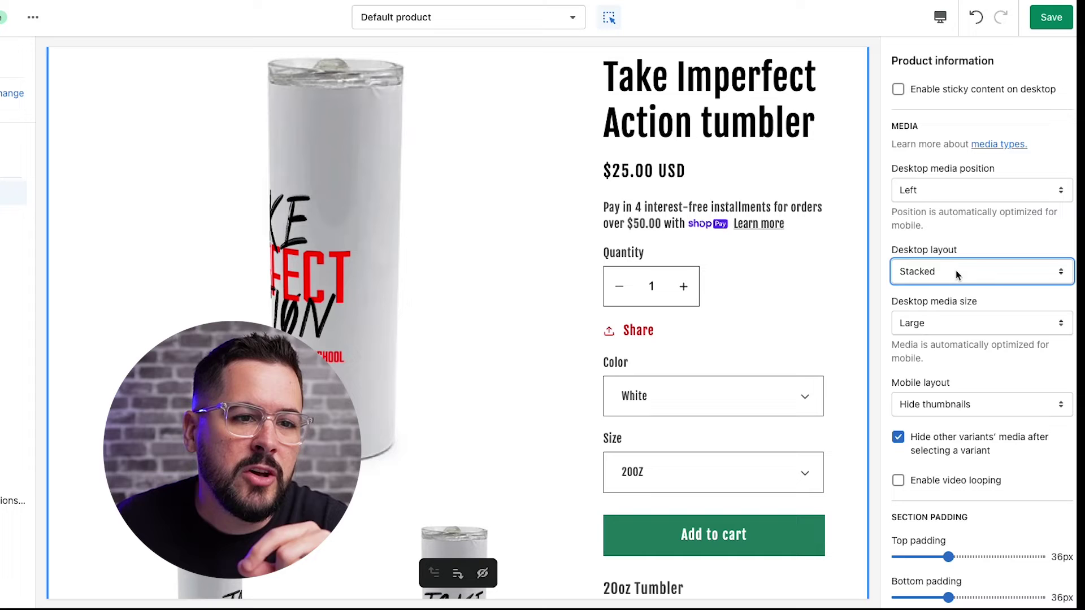
scroll(960, 265, down, 1)
click(961, 234)
click(658, 270)
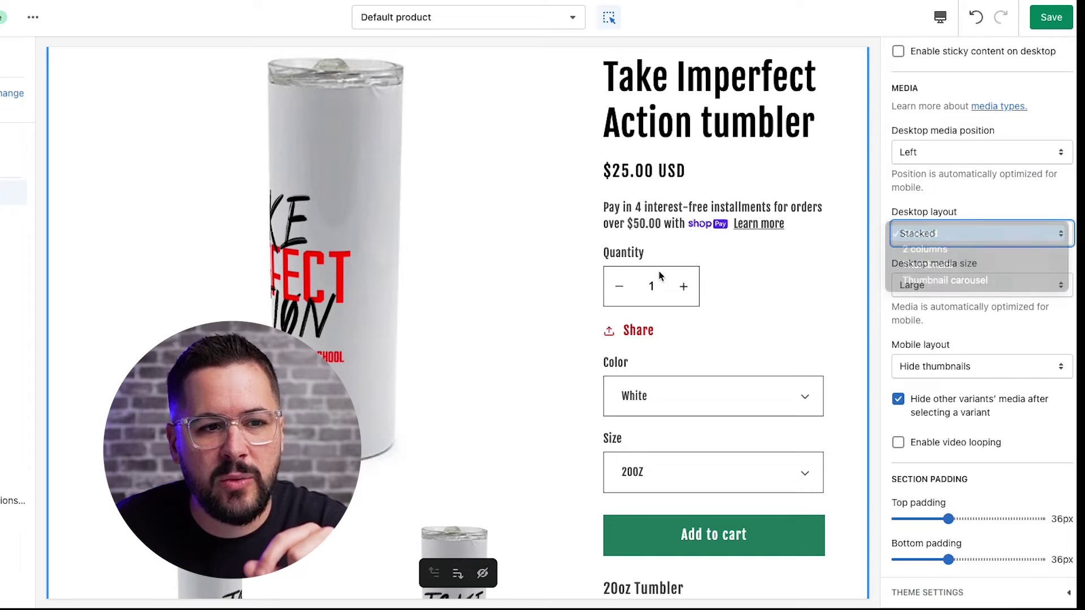
scroll(429, 412, down, 2)
scroll(399, 374, down, 2)
scroll(405, 346, up, 4)
scroll(405, 346, down, 1)
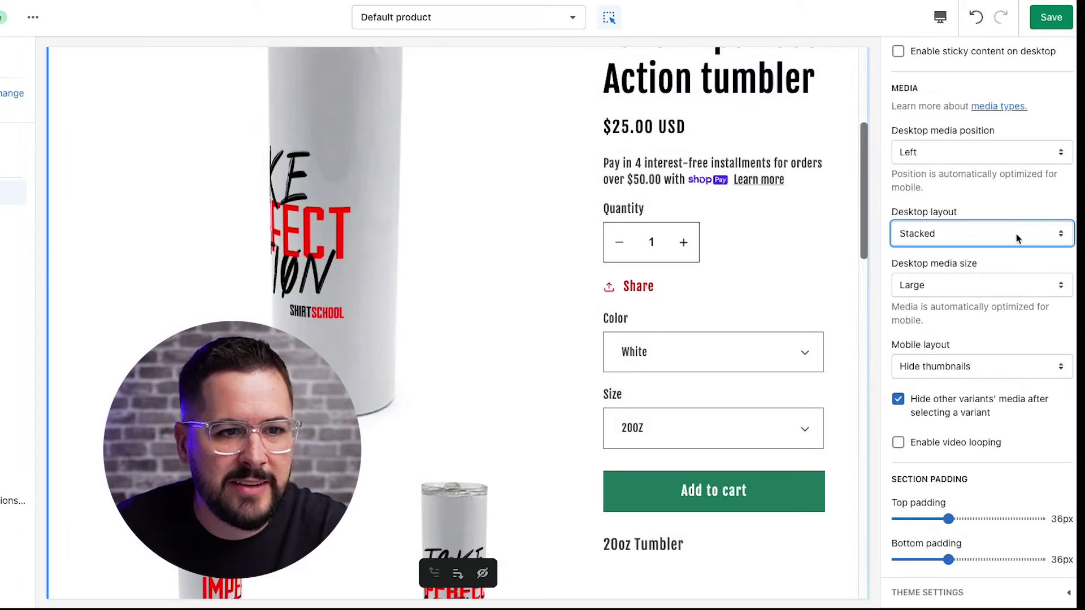
click(1016, 238)
click(1004, 252)
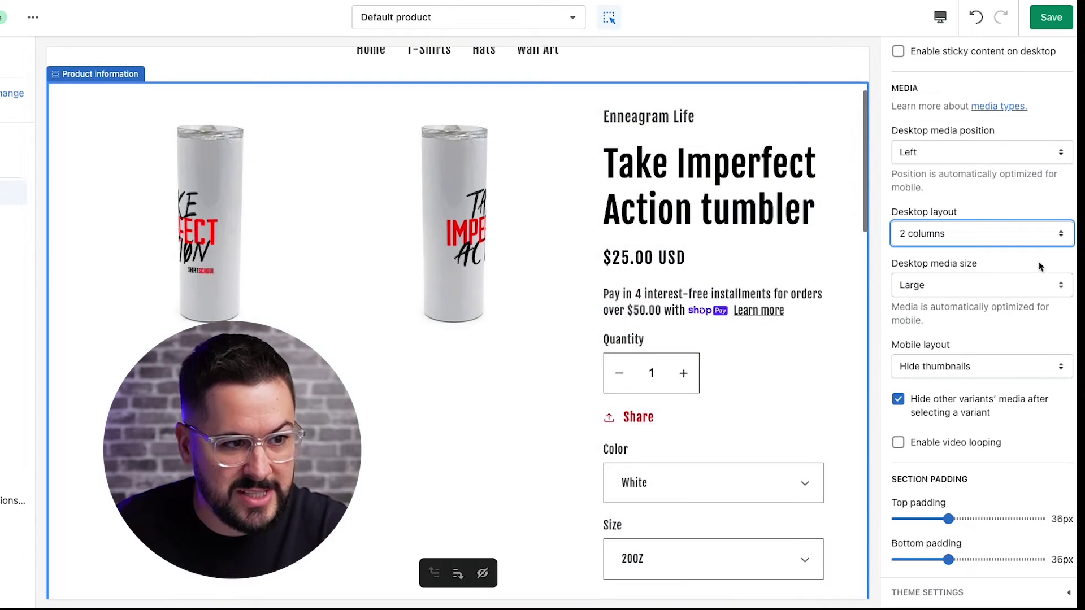
click(1028, 239)
click(1016, 257)
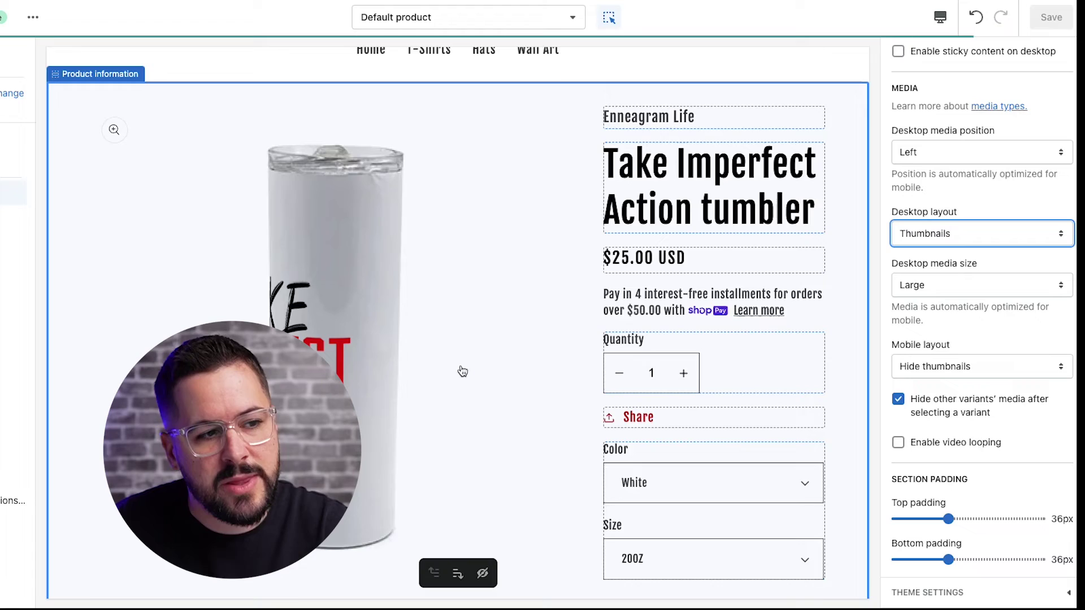
scroll(413, 373, down, 5)
scroll(355, 303, up, 5)
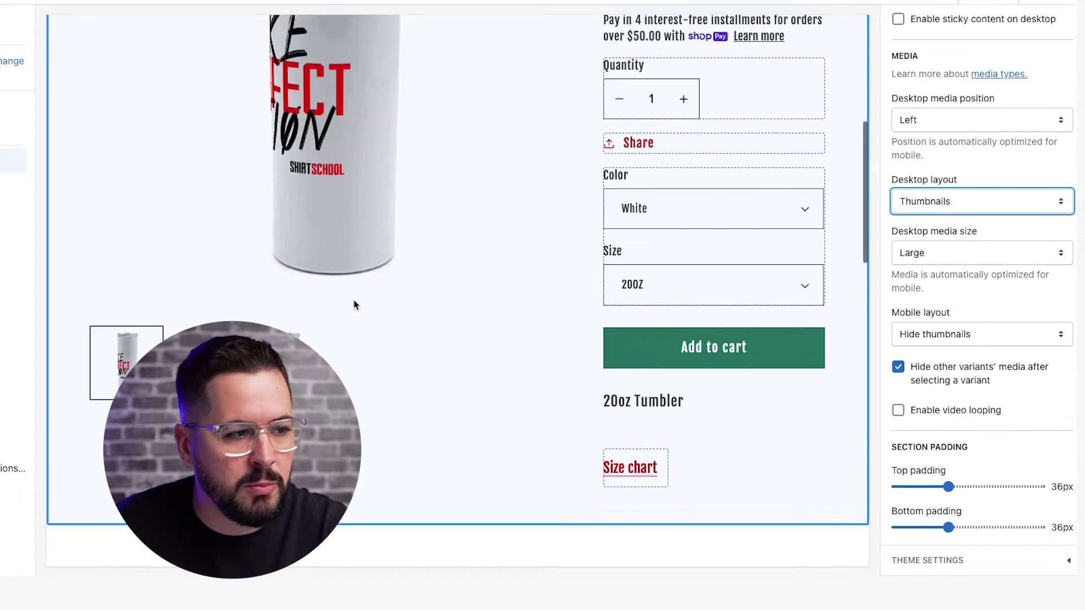
click(976, 209)
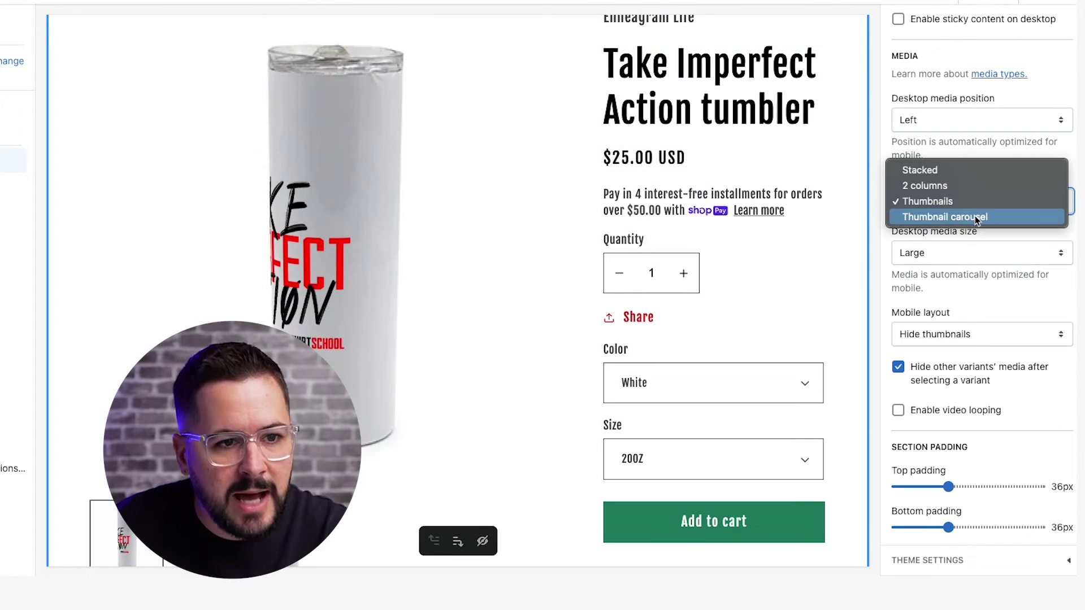
click(976, 217)
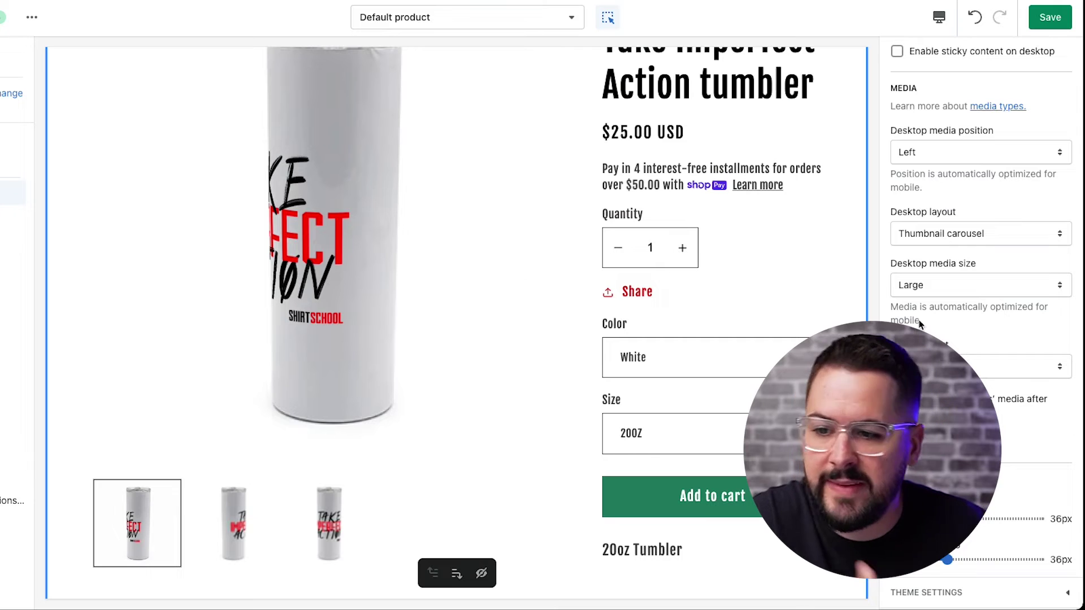
Set desktop media size to Small after briefly trying Medium.
click(981, 289)
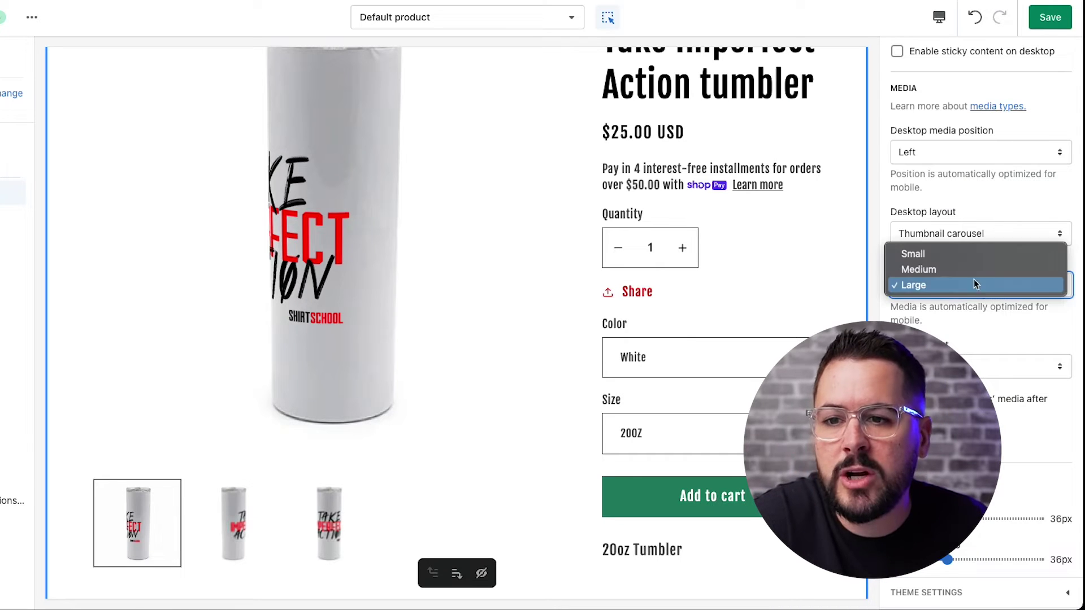
click(972, 271)
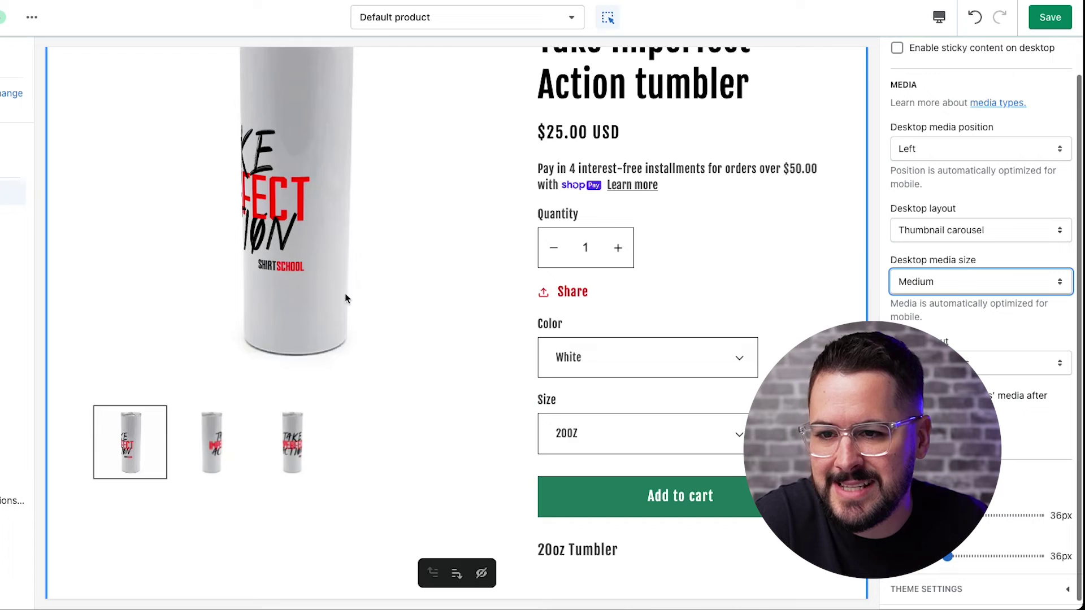
click(1002, 282)
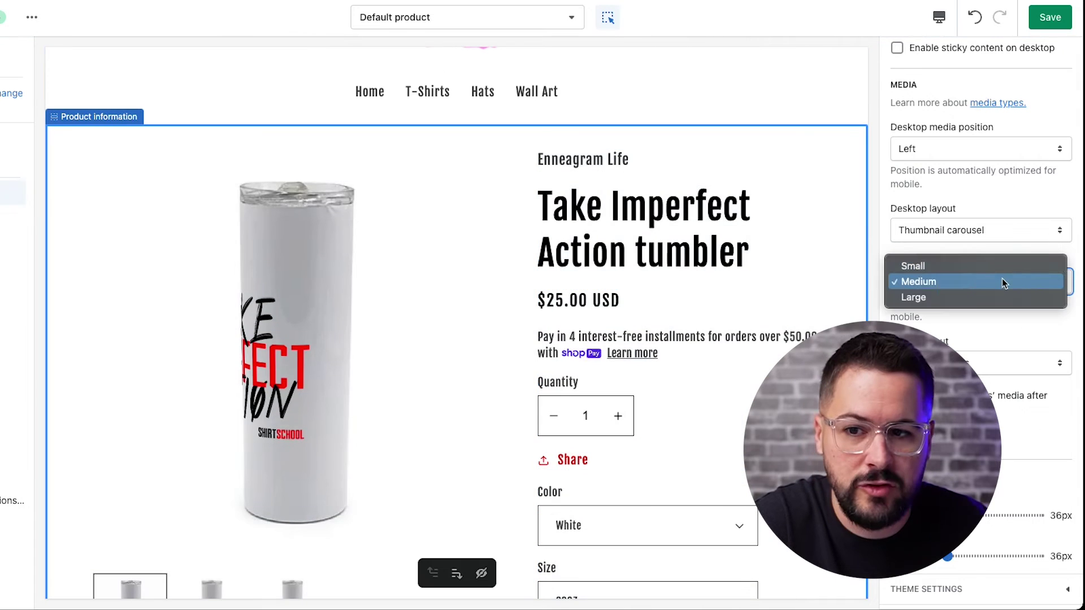
click(974, 267)
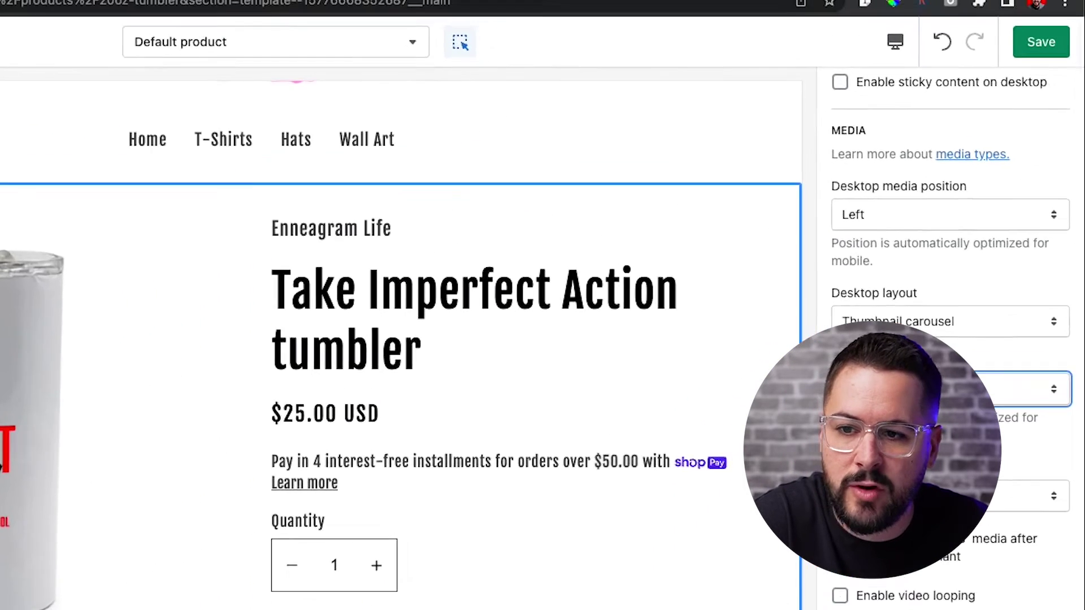
Preview on Mobile and set Mobile layout to Show thumbnails, after briefly trying 2 columns.
click(846, 74)
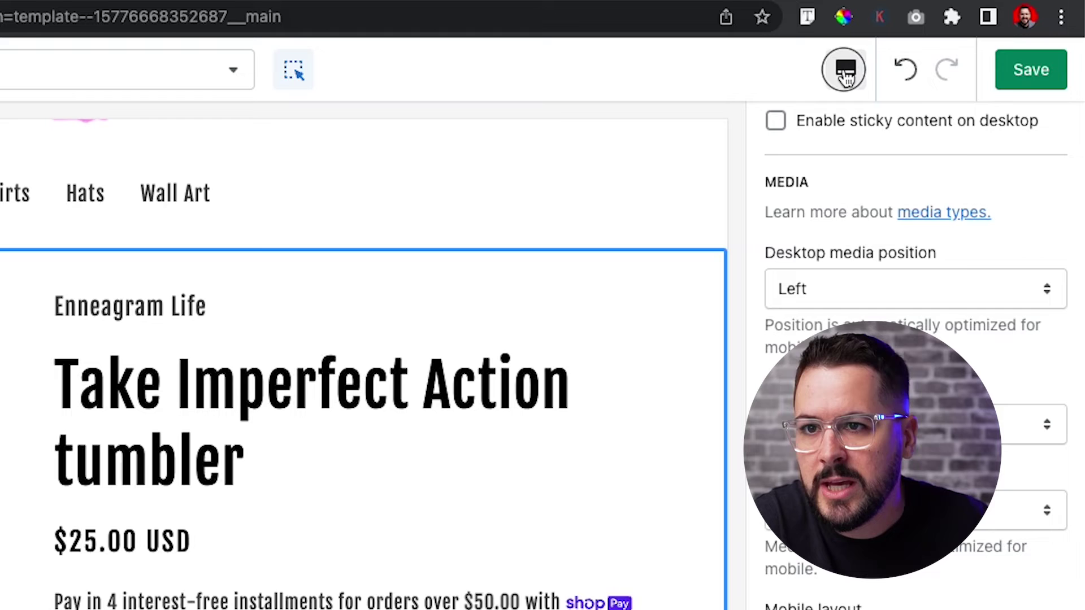
click(898, 127)
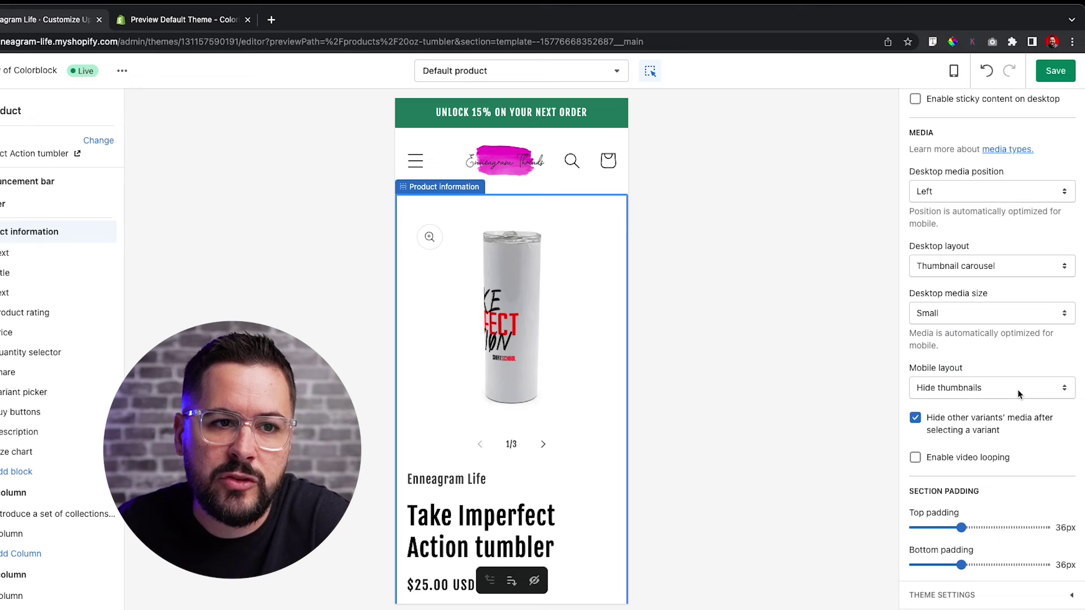
click(1010, 365)
click(1022, 374)
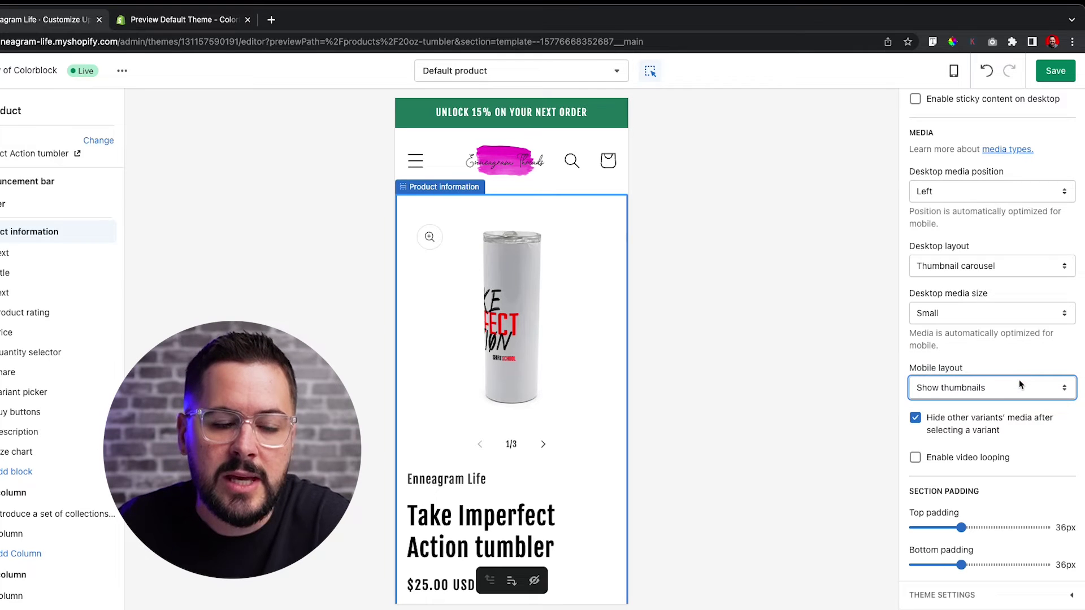
click(964, 393)
click(961, 371)
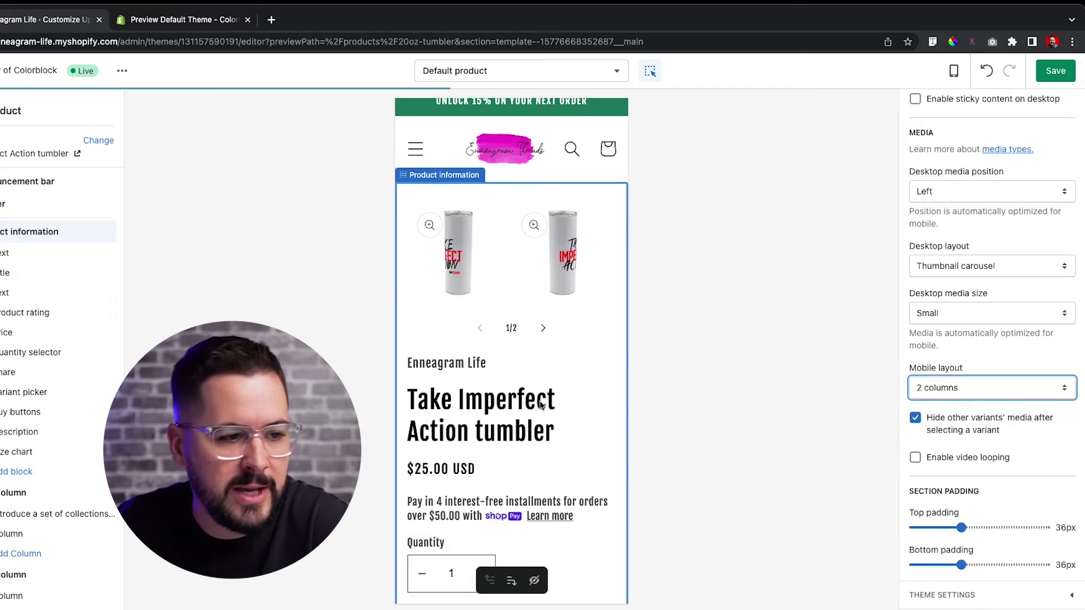
click(970, 401)
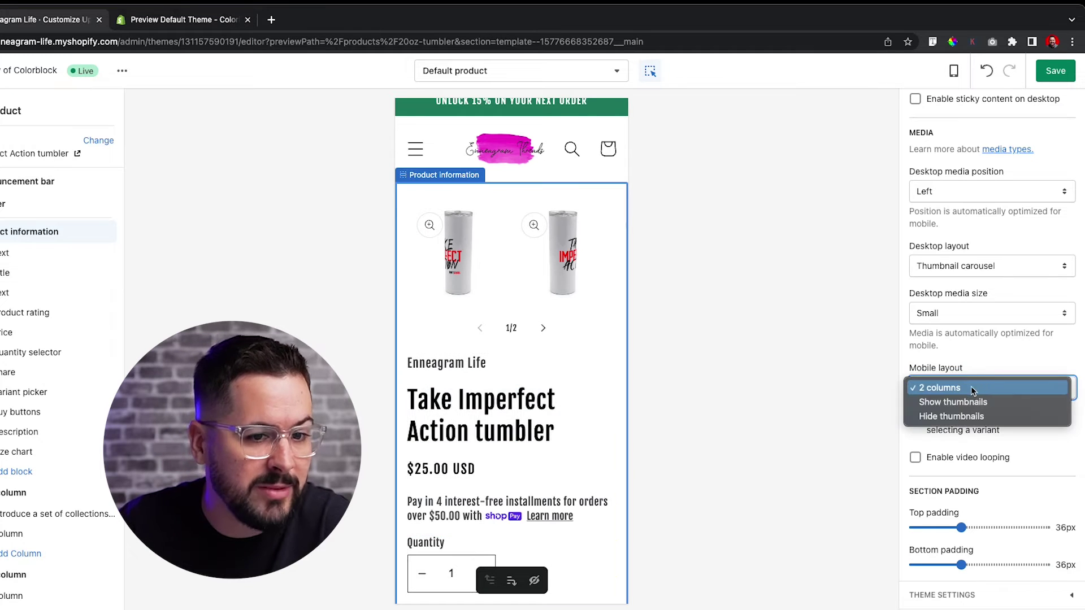
click(971, 402)
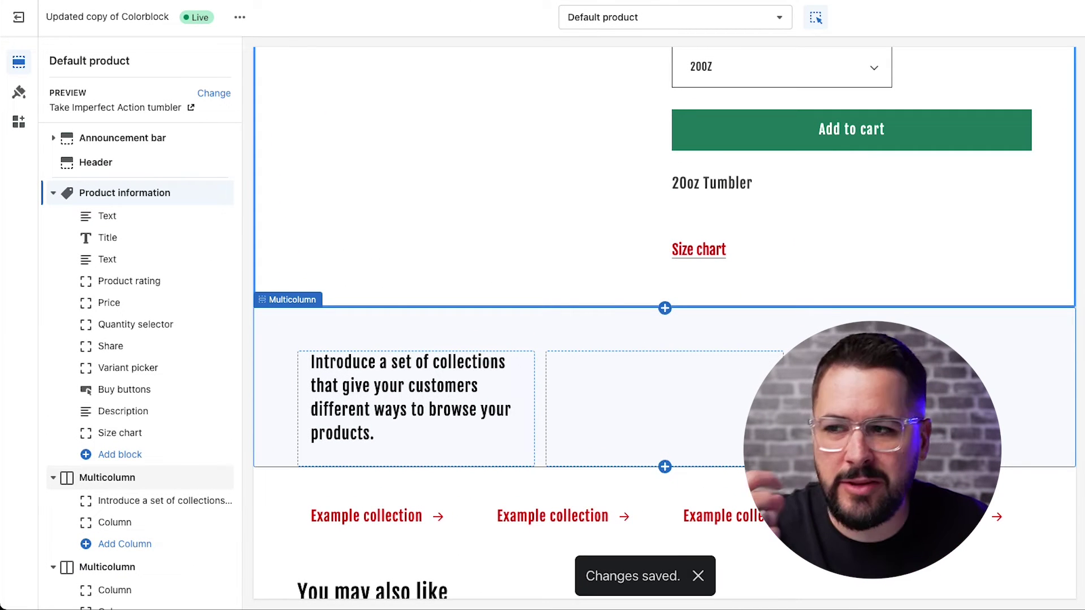
Drag the Variant picker block up to sit between Title and Text.
scroll(664, 322, down, 2)
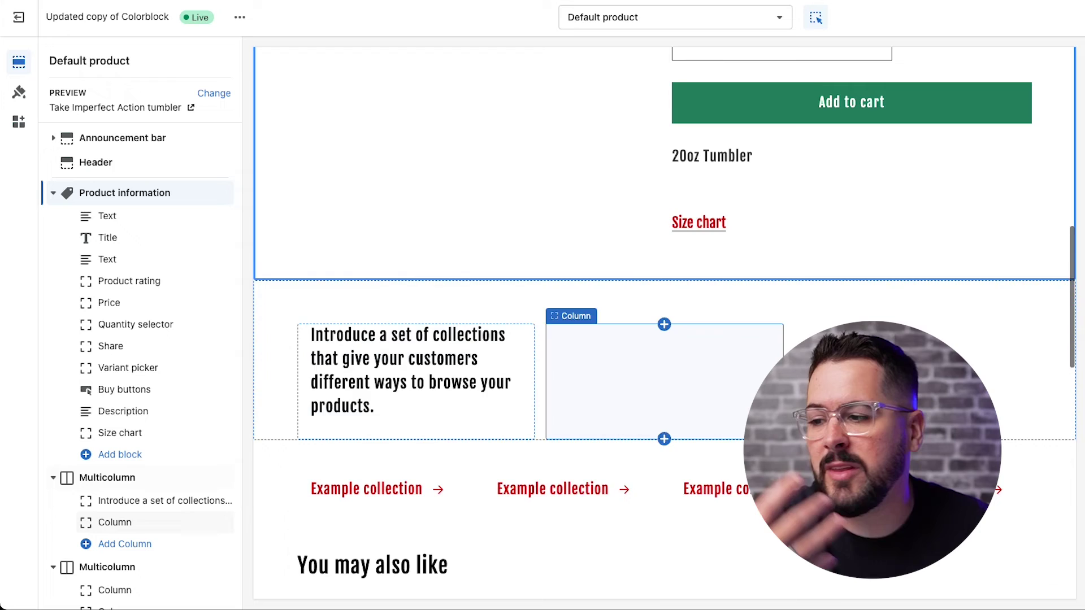
scroll(707, 401, up, 4)
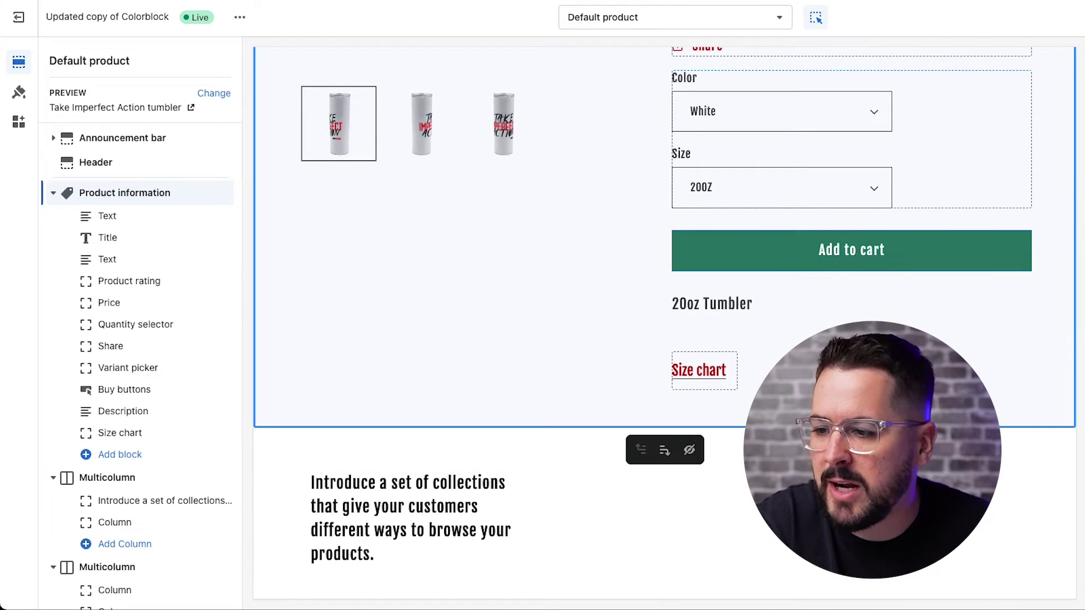
scroll(708, 401, down, 2)
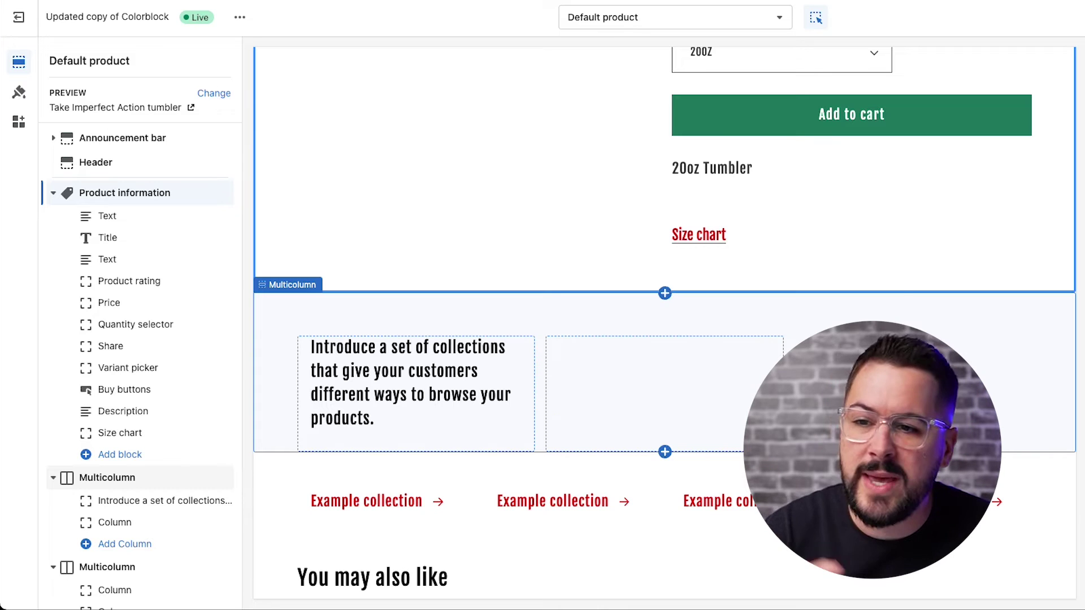
scroll(537, 509, up, 9)
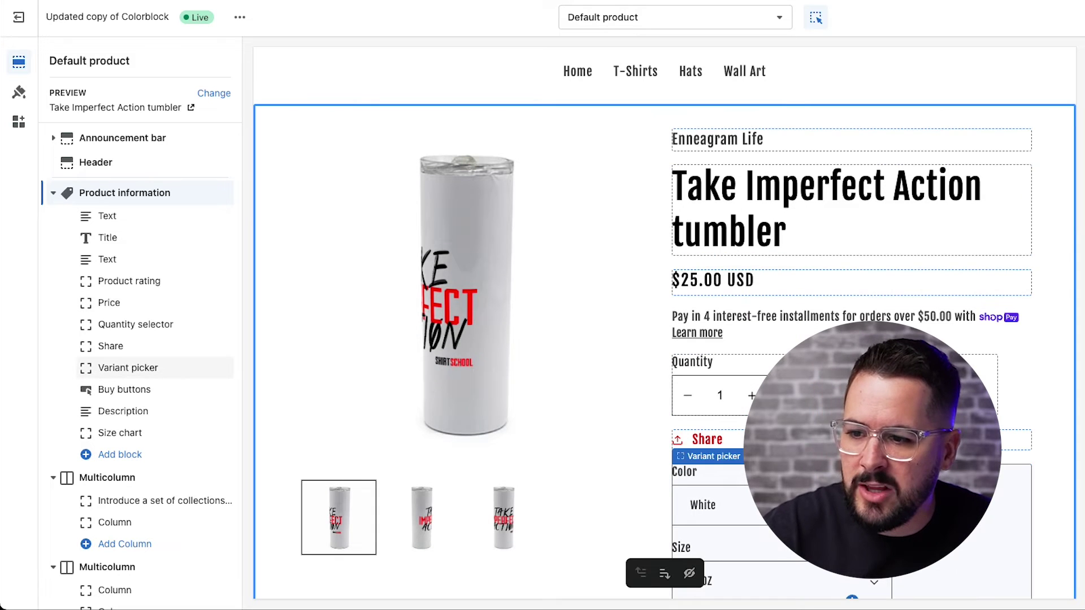
mouse_move(220, 367)
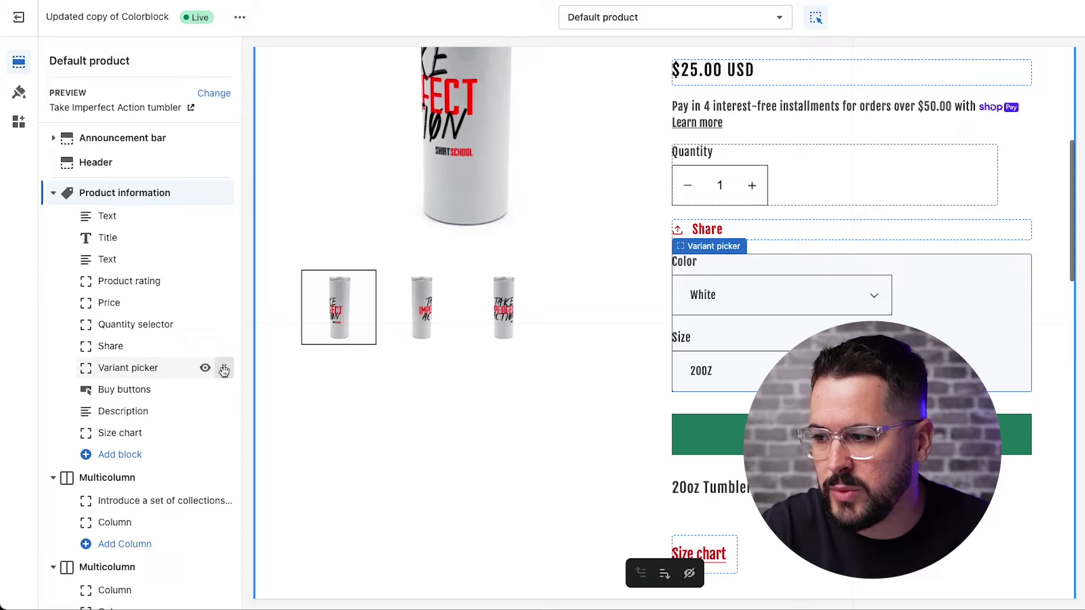
drag(224, 370, 208, 261)
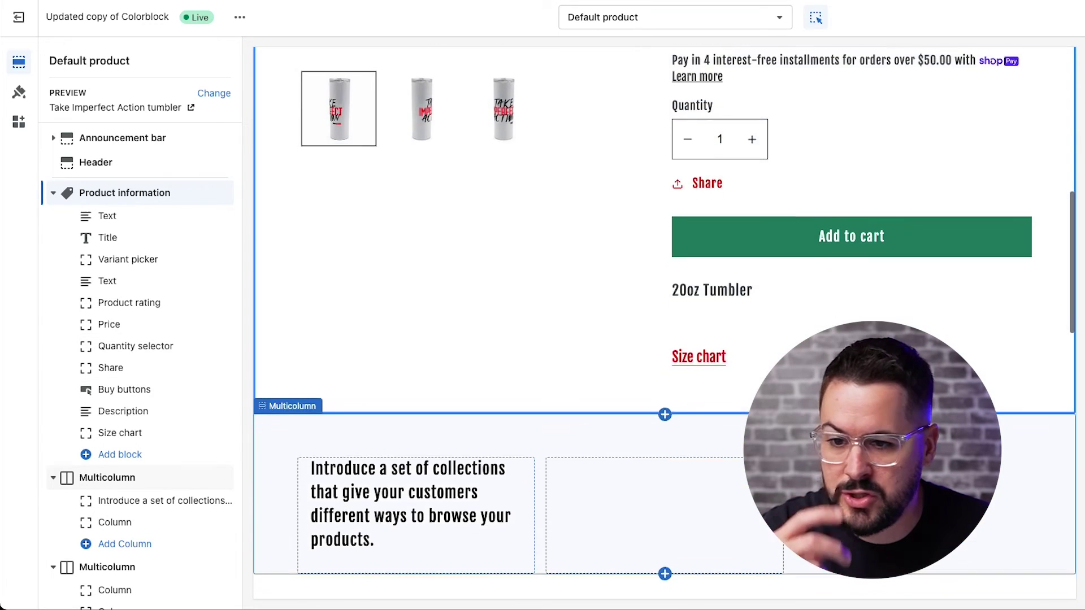
Remove the collections intro and Example collection Multicolumn sections from the product page.
scroll(170, 460, down, 8)
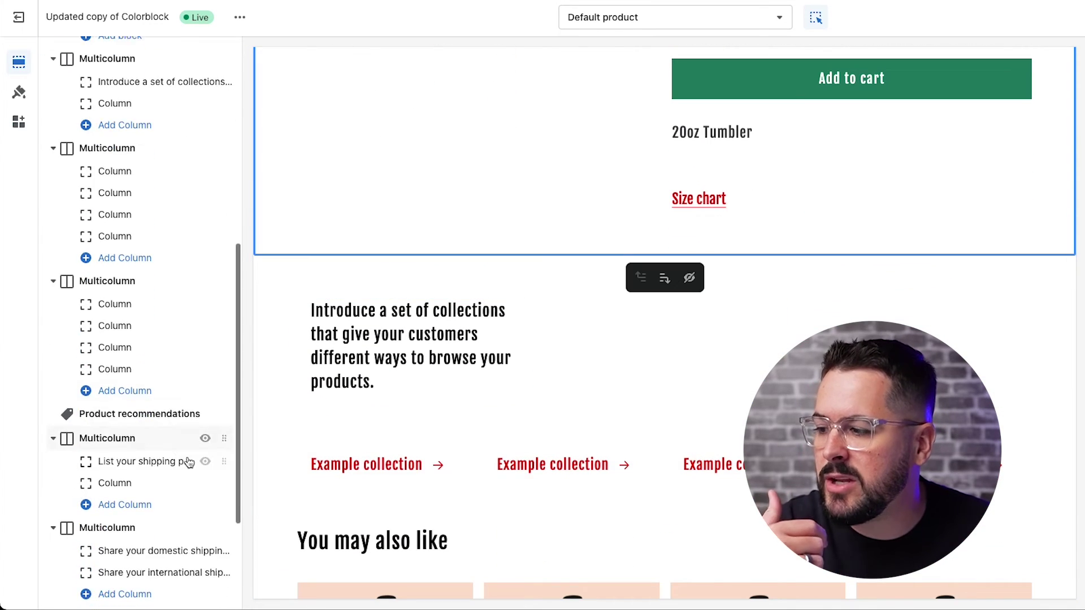
scroll(563, 437, down, 4)
scroll(568, 435, up, 2)
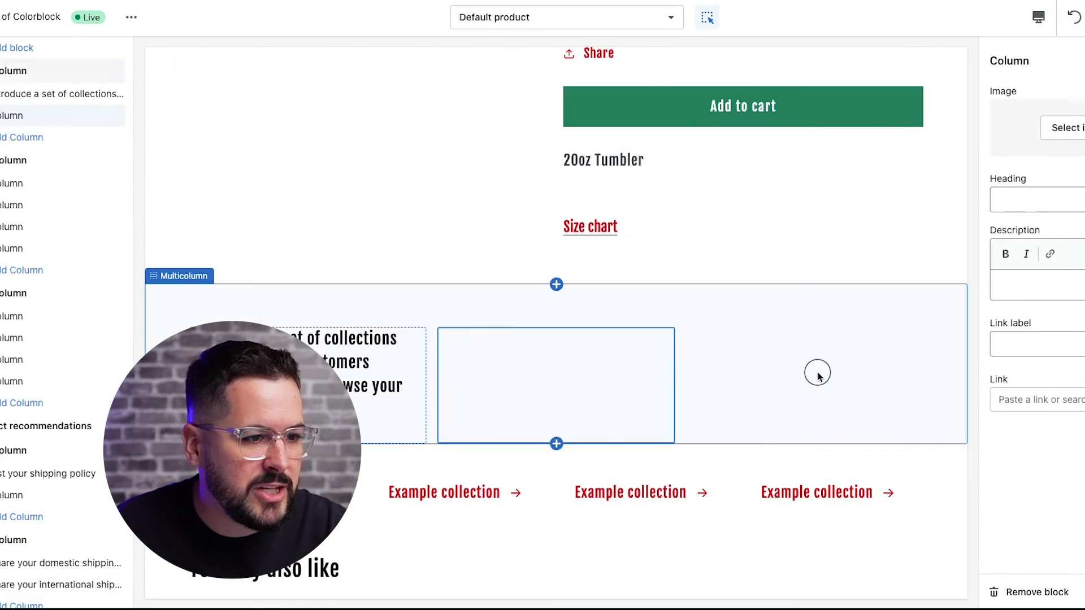
click(817, 376)
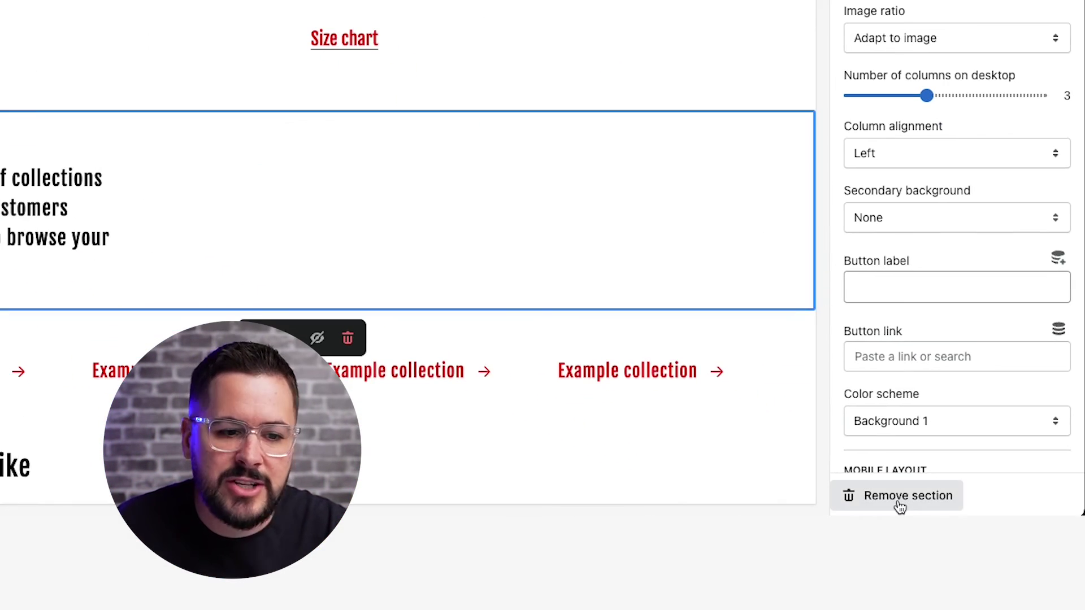
click(899, 505)
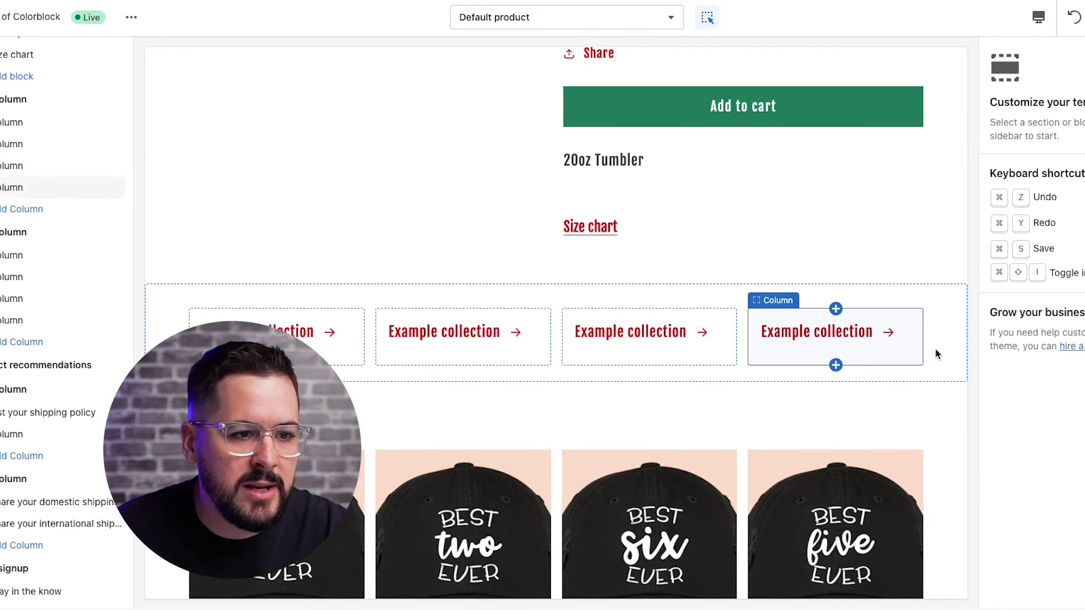
click(782, 397)
click(1062, 597)
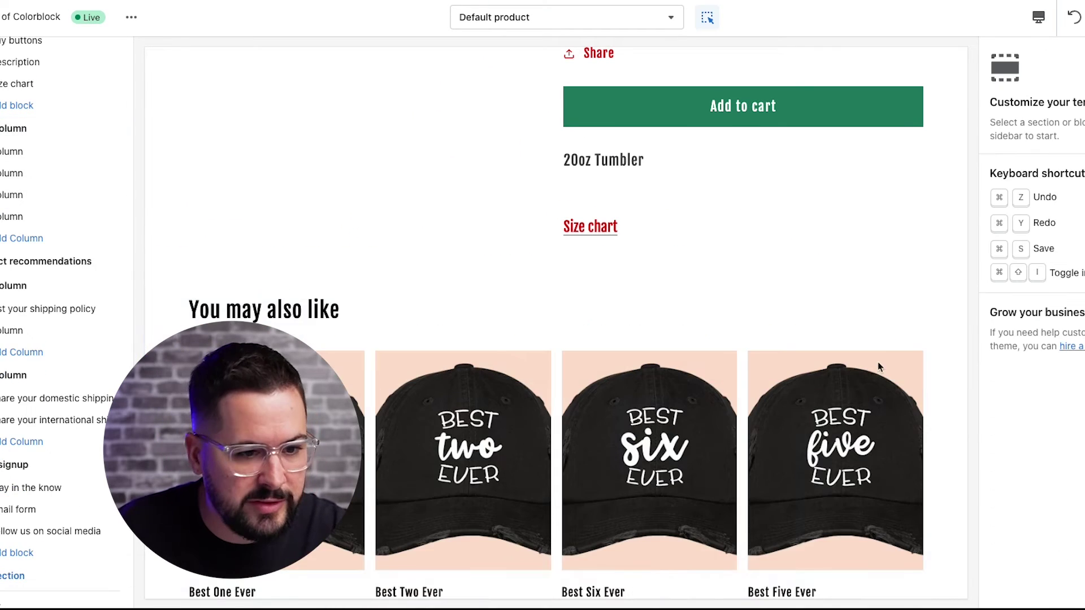
Select the 'You may also like' Product recommendations section and review its settings.
click(886, 317)
scroll(1054, 511, down, 3)
scroll(1060, 532, down, 1)
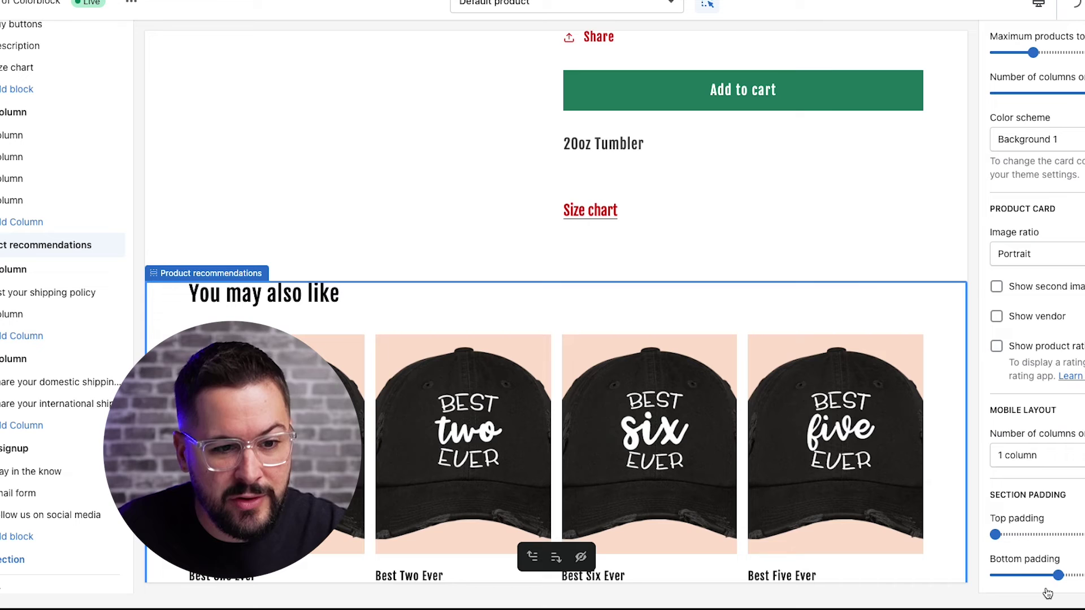
scroll(886, 431, up, 6)
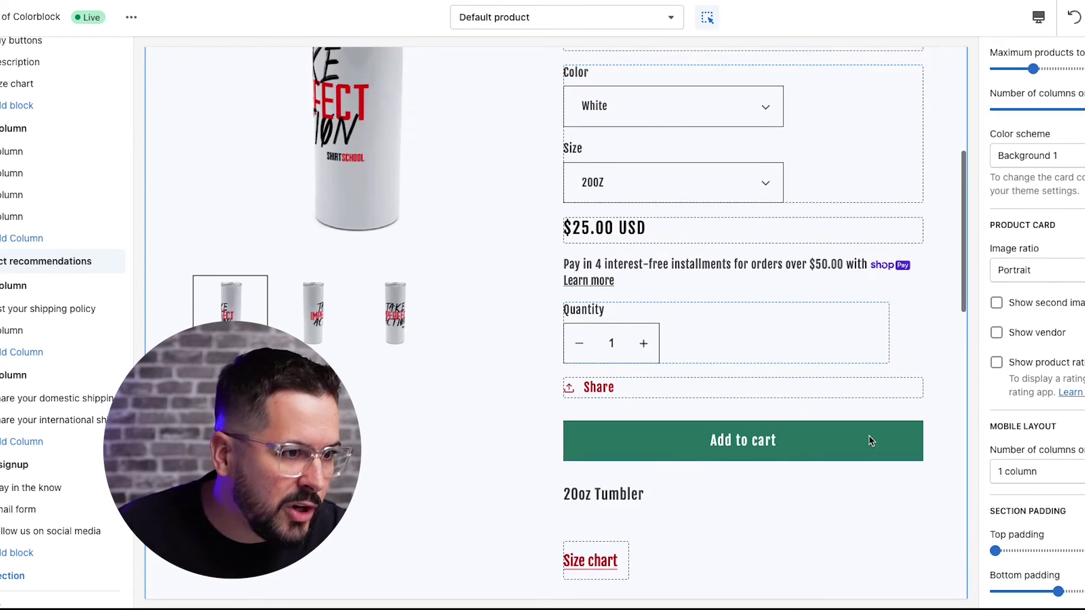
scroll(556, 322, up, 4)
scroll(556, 322, down, 11)
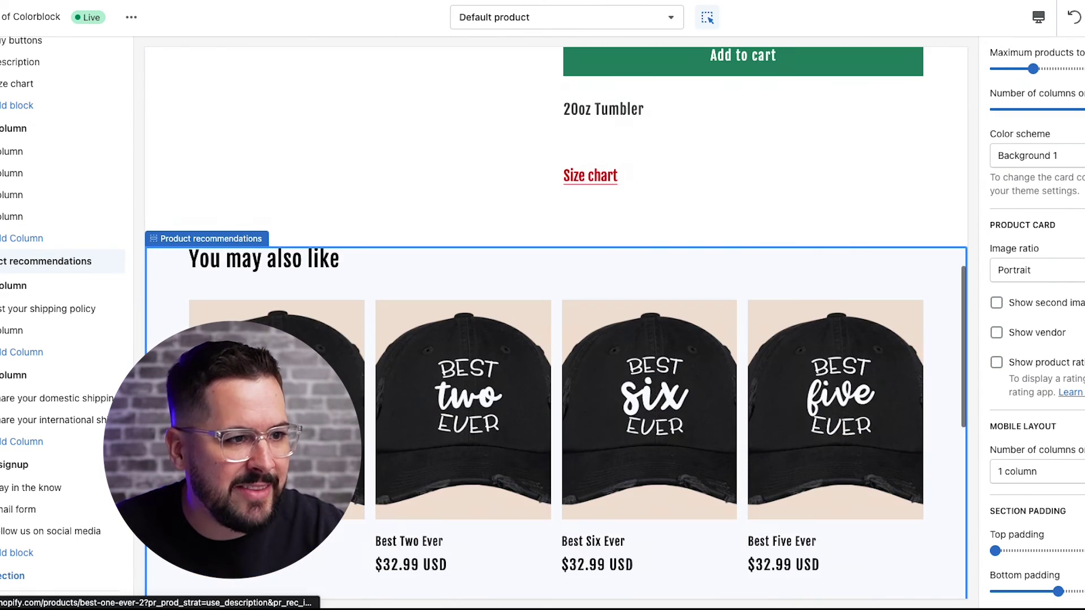
scroll(556, 322, up, 2)
scroll(556, 322, up, 1)
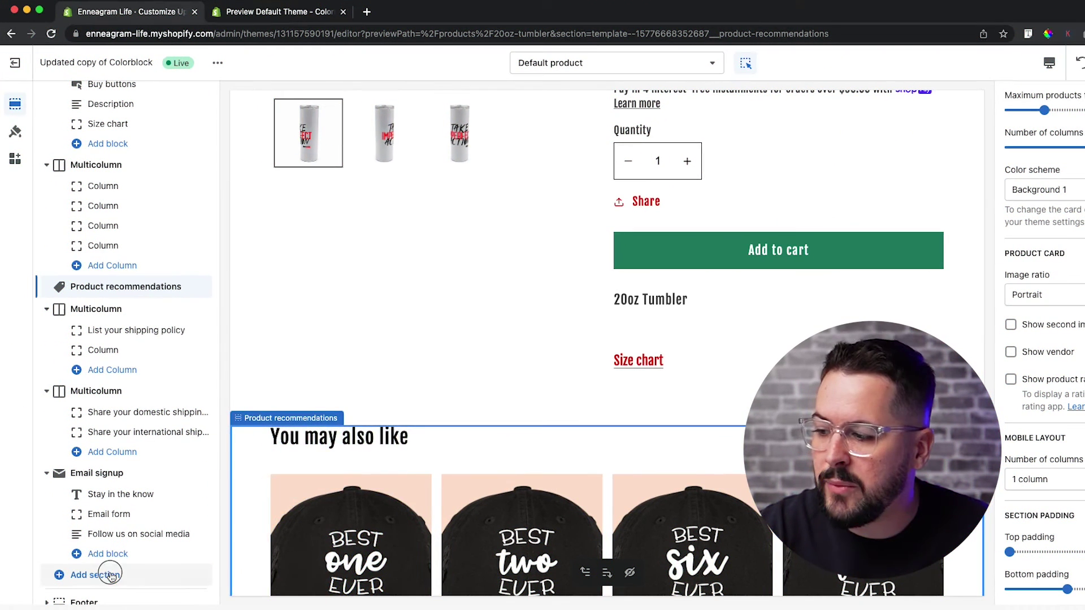
click(111, 575)
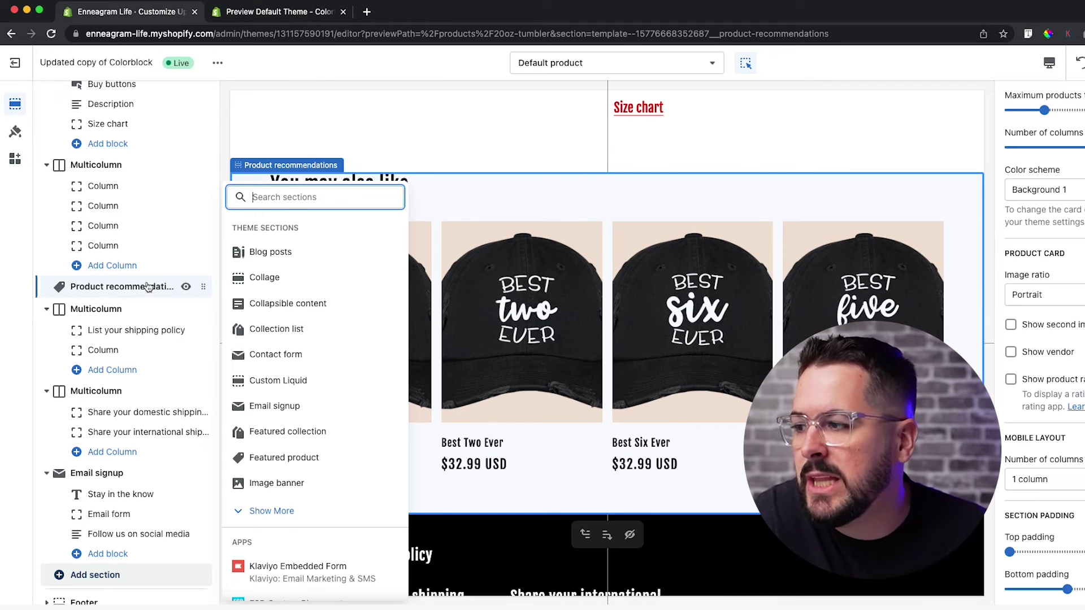
click(671, 184)
scroll(671, 282, down, 5)
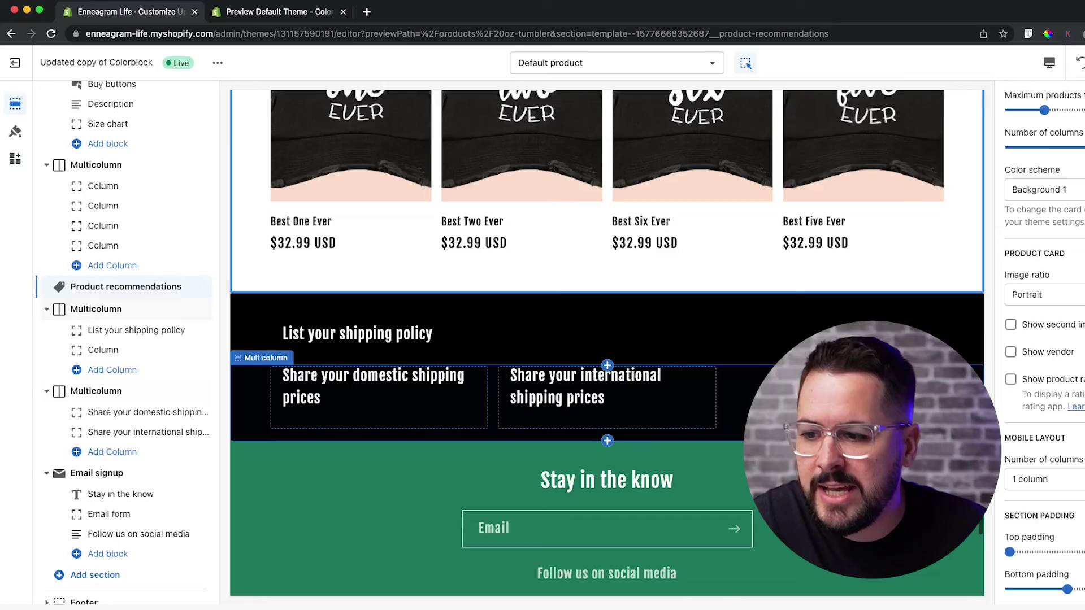